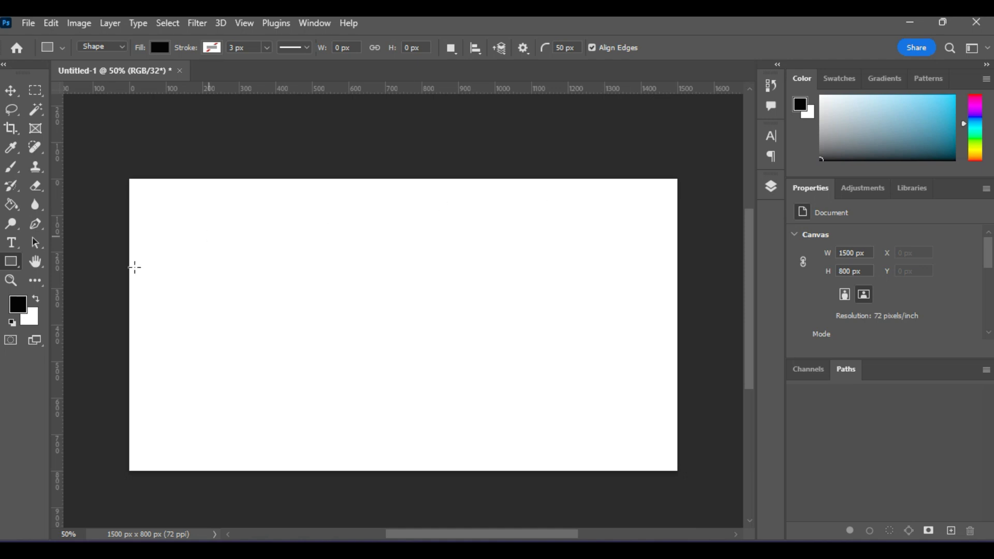
# - Bring up the shape tools flyout from the Rectangle tool, dismissing and reopening it once
pyautogui.rightClick(19, 264)
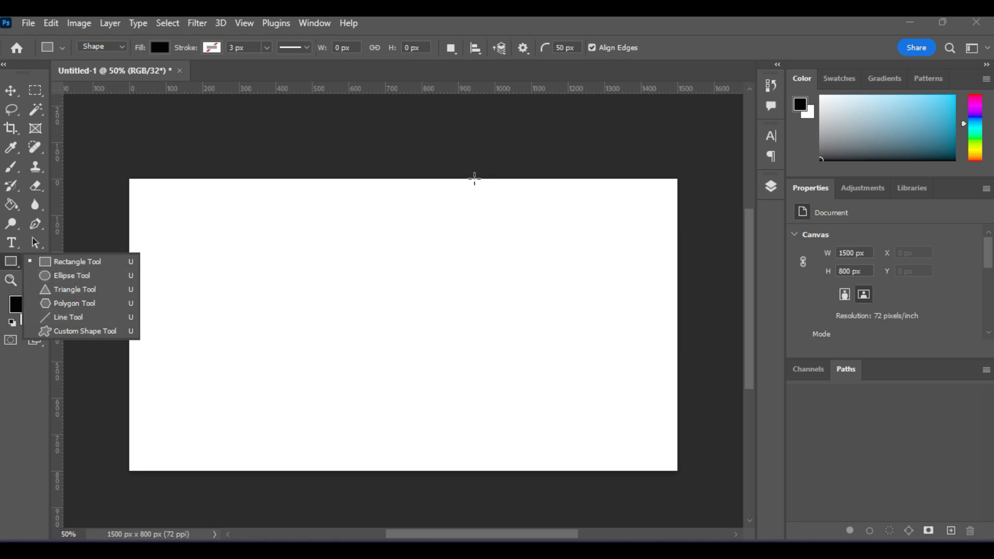
pyautogui.click(423, 31)
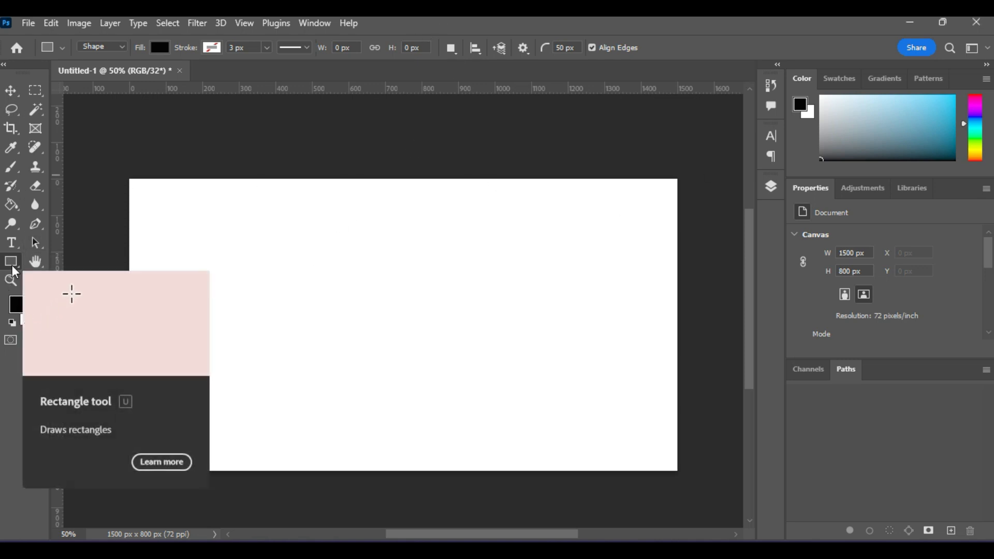
pyautogui.rightClick(14, 269)
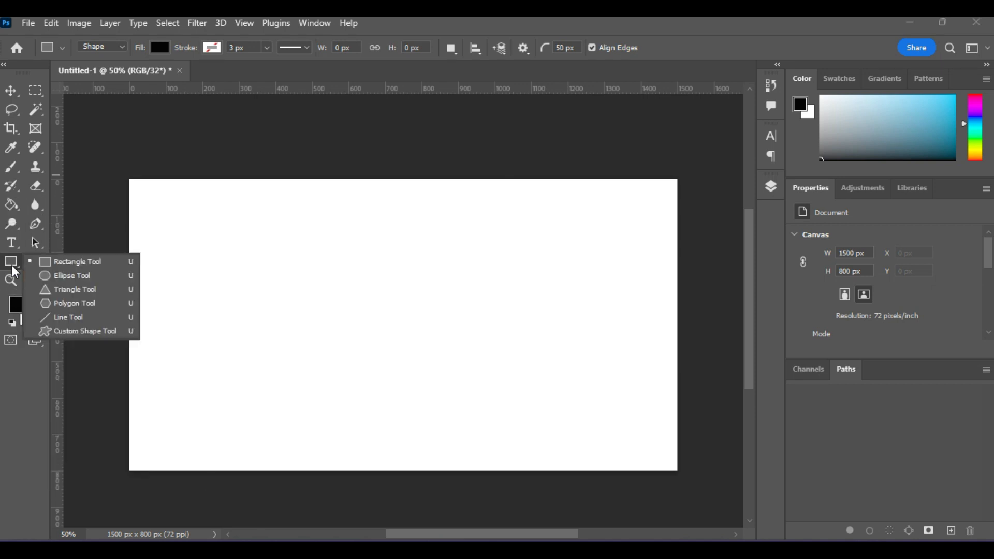
# - Draw a black rounded rectangle at the top-left and a black circle near the top centre
pyautogui.click(84, 263)
pyautogui.moveTo(160, 218); pyautogui.dragTo(348, 313)
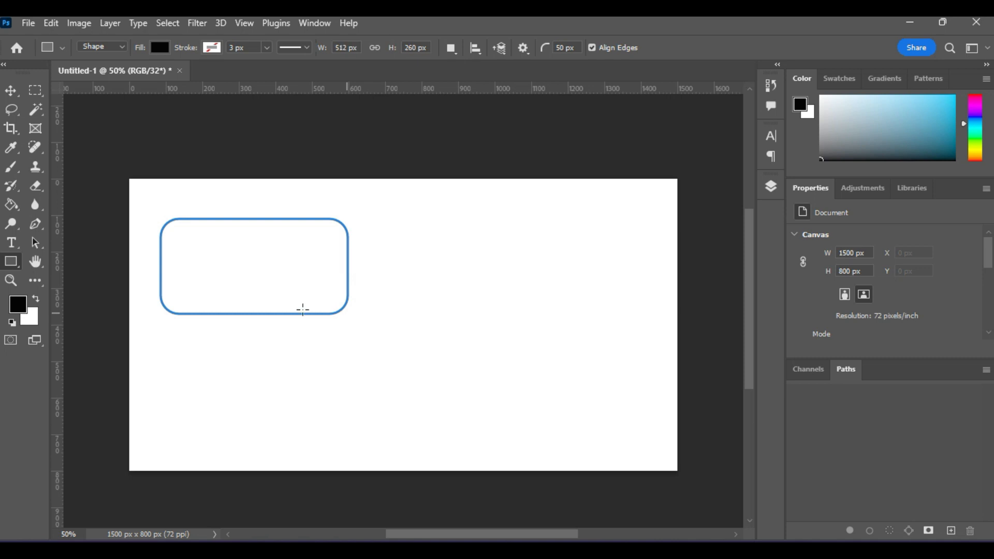
pyautogui.rightClick(17, 265)
pyautogui.click(62, 274)
pyautogui.moveTo(396, 240); pyautogui.dragTo(616, 355)
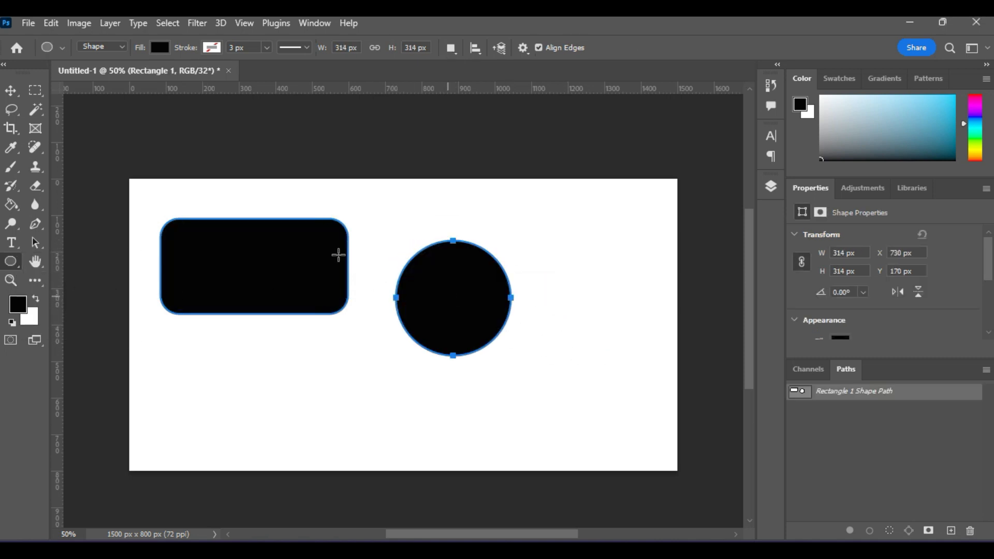
# - Draw a black triangle near the top-right with the Triangle tool
pyautogui.rightClick(11, 264)
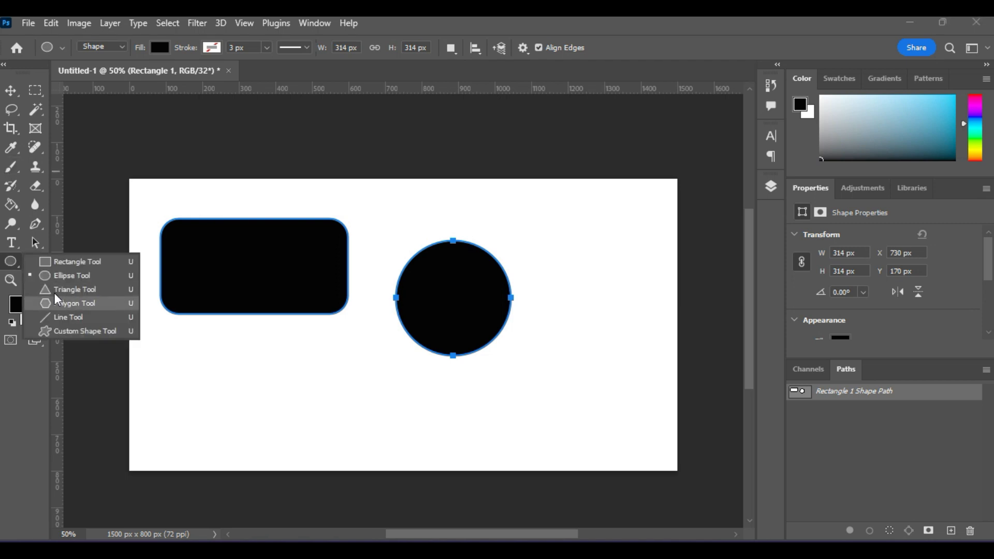
pyautogui.click(73, 289)
pyautogui.moveTo(580, 216); pyautogui.dragTo(670, 375)
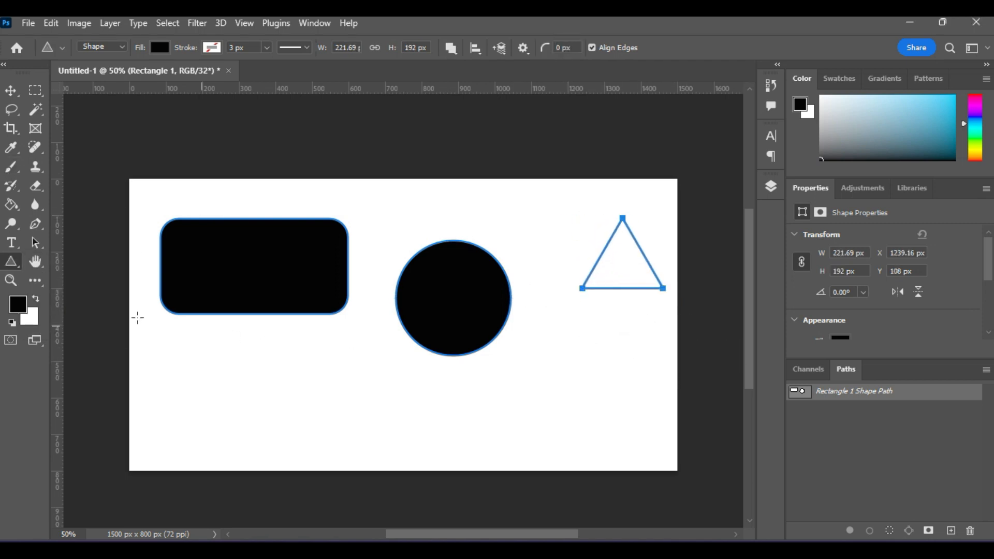
pyautogui.rightClick(15, 265)
# - Pick the Polygon tool, set the sides field, and draw a black hexagon at the lower left
pyautogui.click(69, 303)
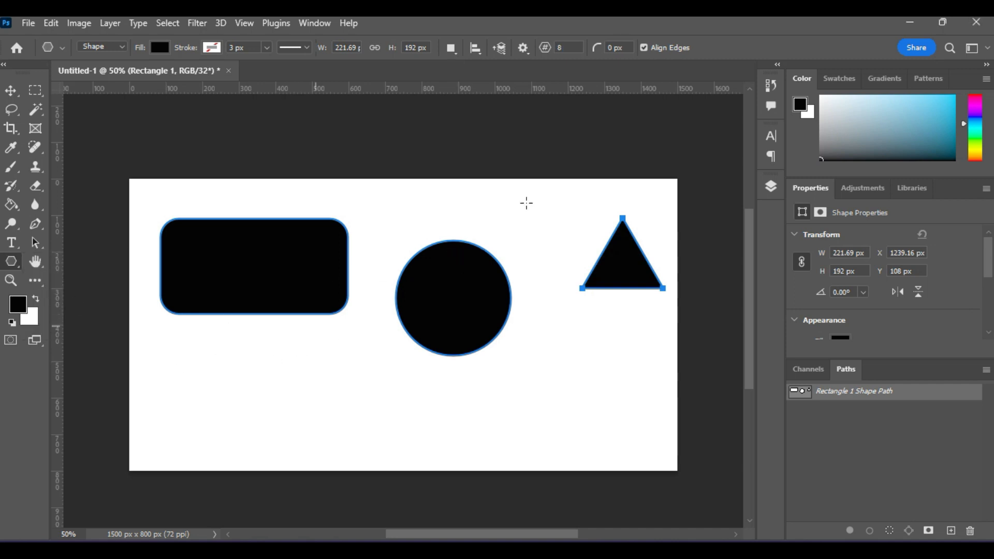
pyautogui.write('8')
pyautogui.press('Return')
pyautogui.moveTo(201, 353); pyautogui.dragTo(326, 453)
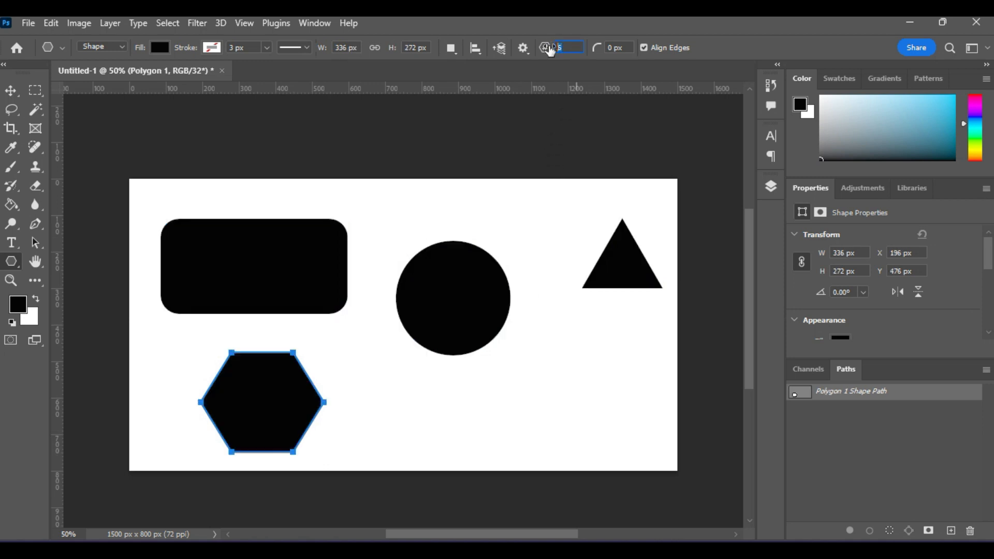
# - Add an 8-sided polygon at lower right and a 10-sided one in the middle, then shift the top row up-left
pyautogui.write('8')
pyautogui.moveTo(539, 342); pyautogui.dragTo(648, 455)
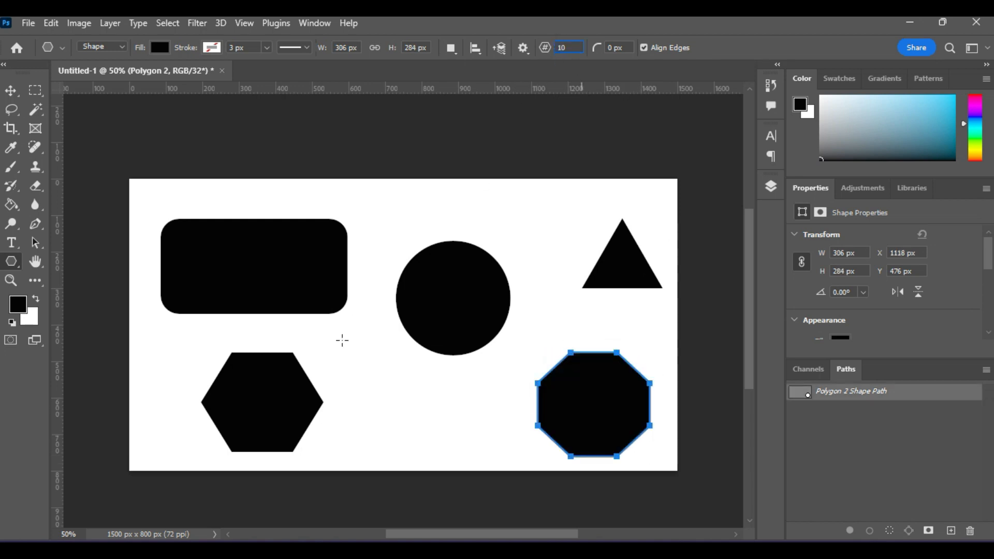
pyautogui.moveTo(365, 359); pyautogui.dragTo(476, 462)
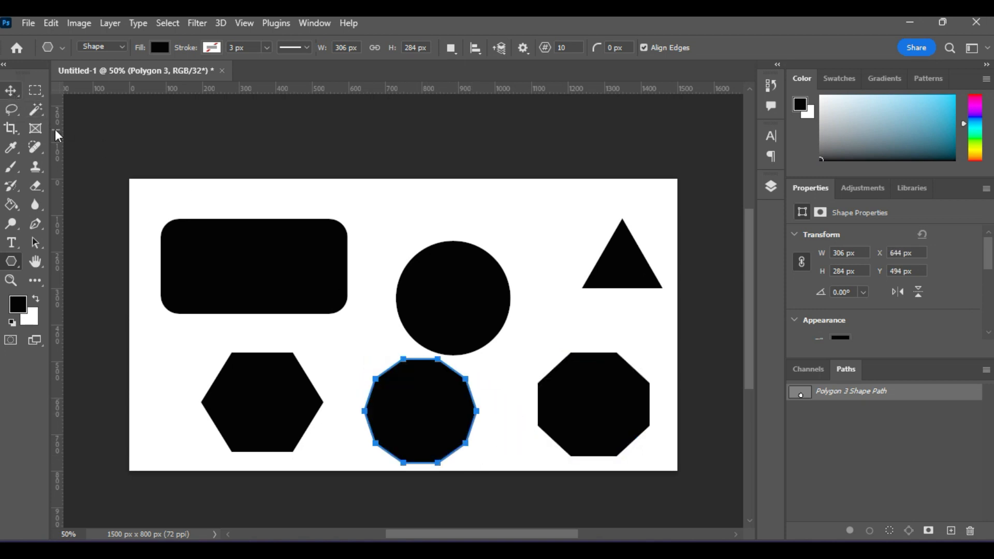
pyautogui.click(11, 90)
pyautogui.moveTo(469, 283); pyautogui.dragTo(455, 268)
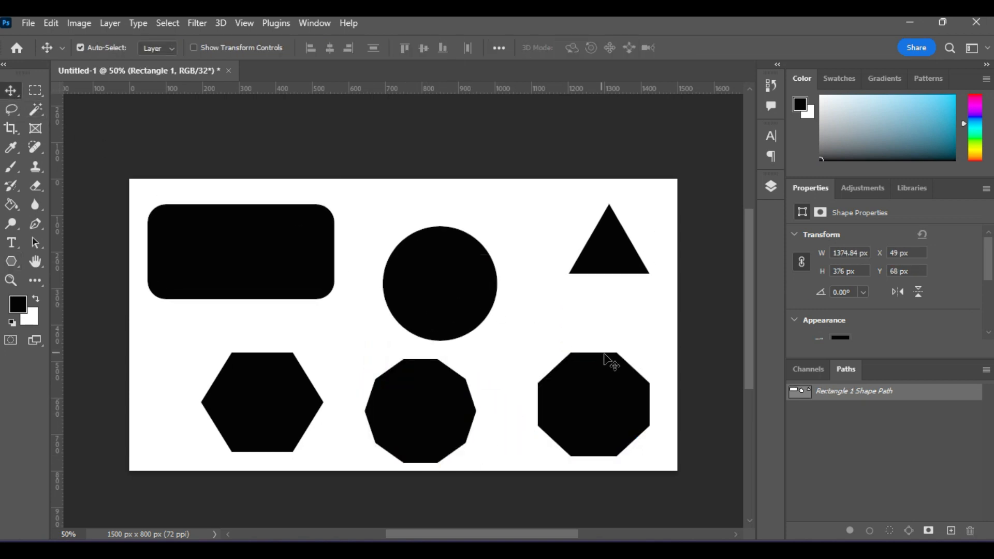
# - Nudge the octagon slightly upward and switch to the Custom Shape Tool
pyautogui.moveTo(620, 417)
pyautogui.mouseDown()
pyautogui.moveTo(632, 406)
pyautogui.moveTo(619, 402)
pyautogui.mouseUp()
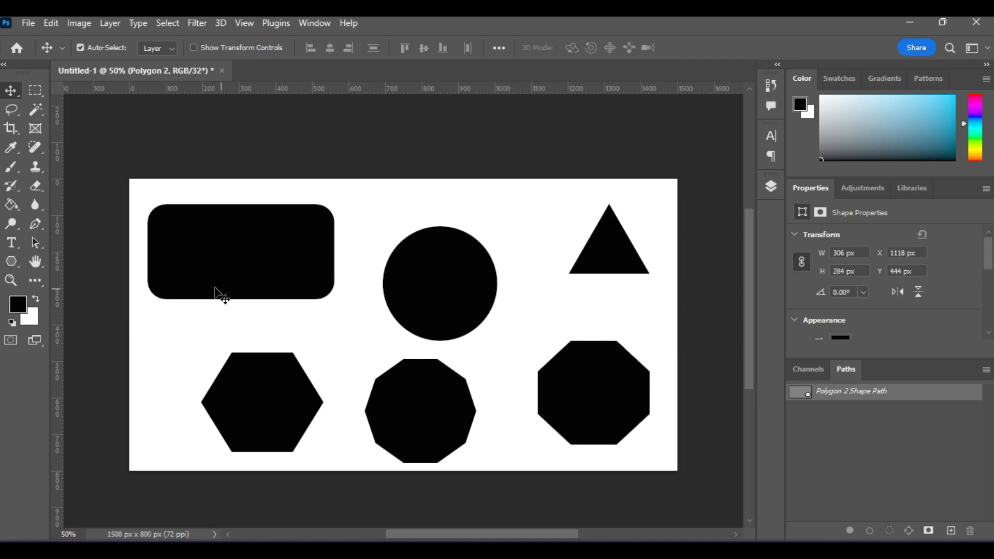
pyautogui.click(13, 262)
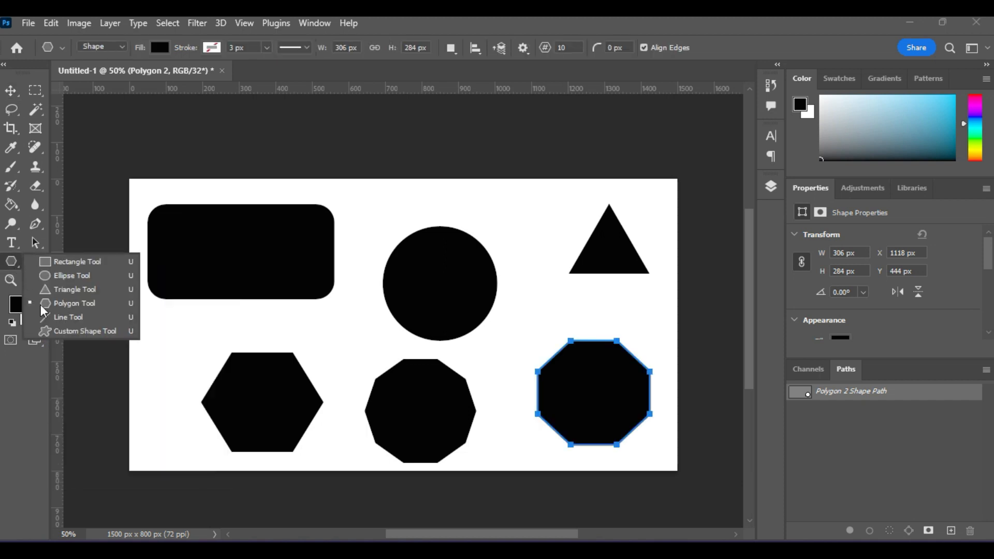
pyautogui.click(74, 333)
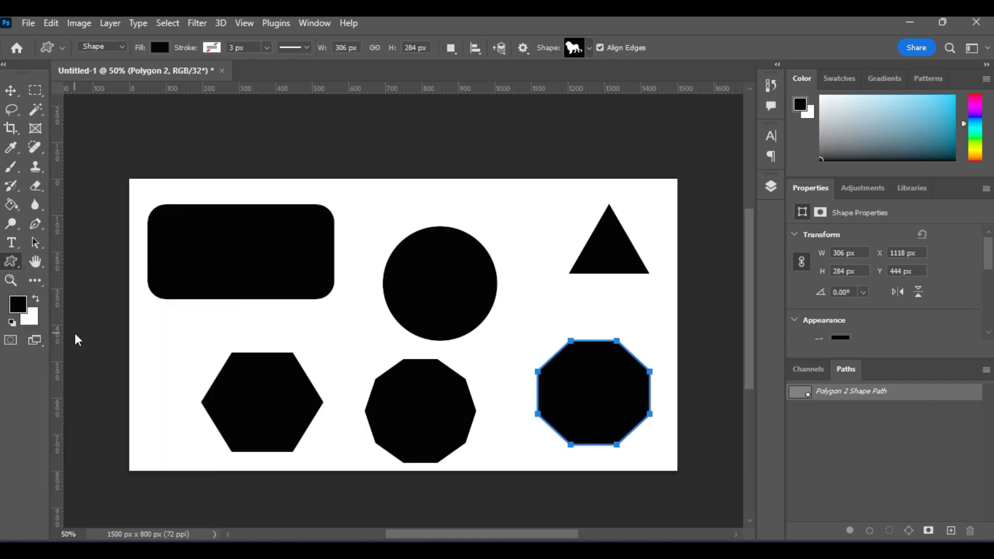
pyautogui.rightClick(12, 262)
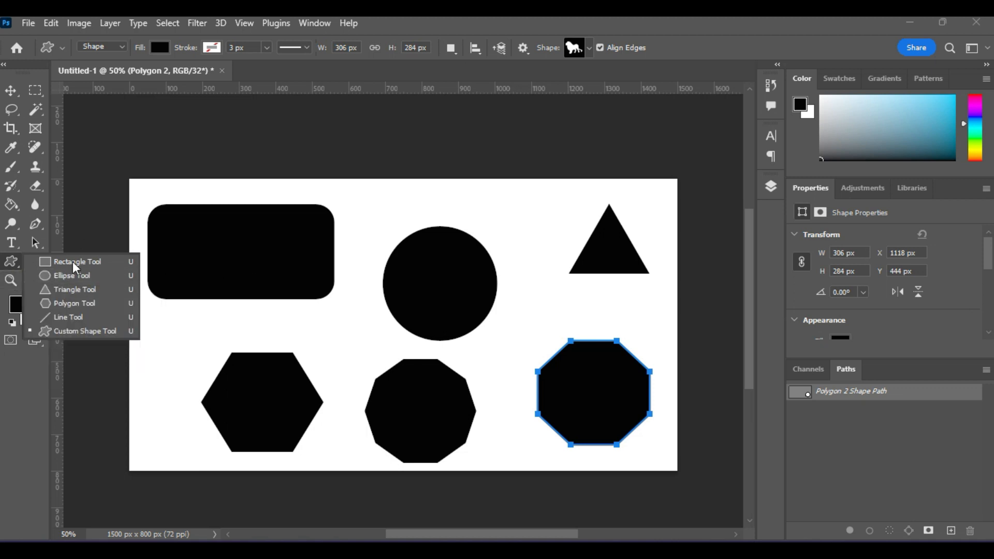
pyautogui.click(77, 333)
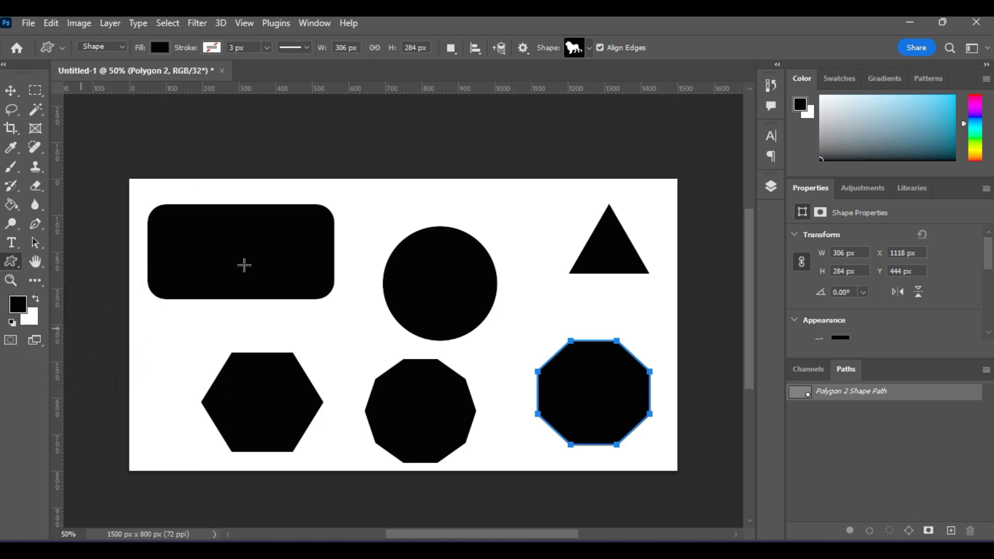
# - Choose the 3 masted sailboat from the Boats group in the Shape picker
pyautogui.click(588, 51)
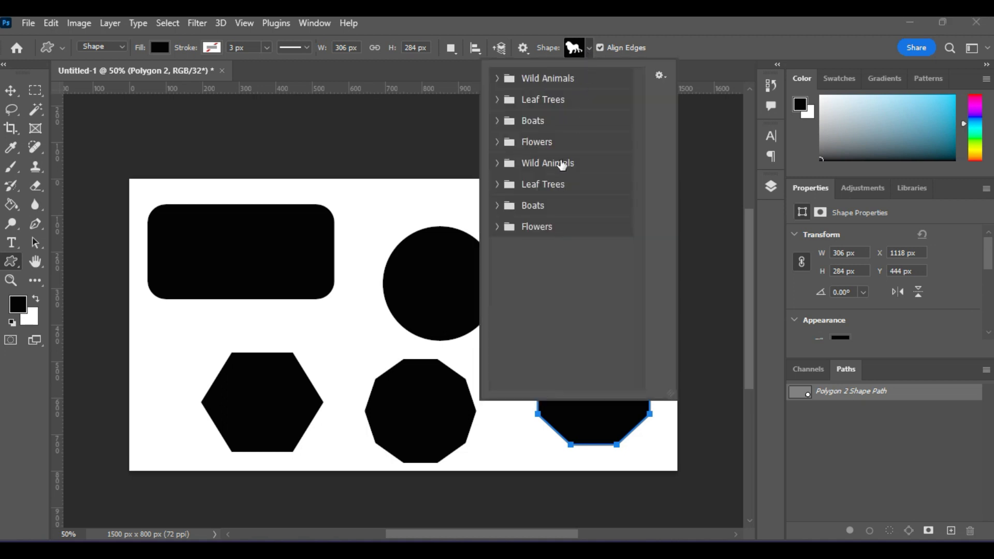
pyautogui.click(497, 206)
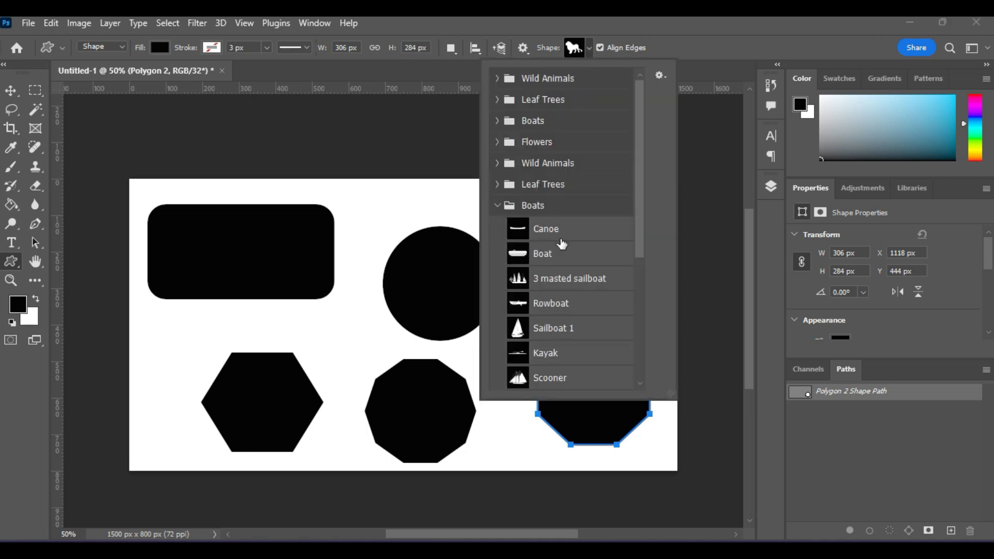
pyautogui.click(550, 281)
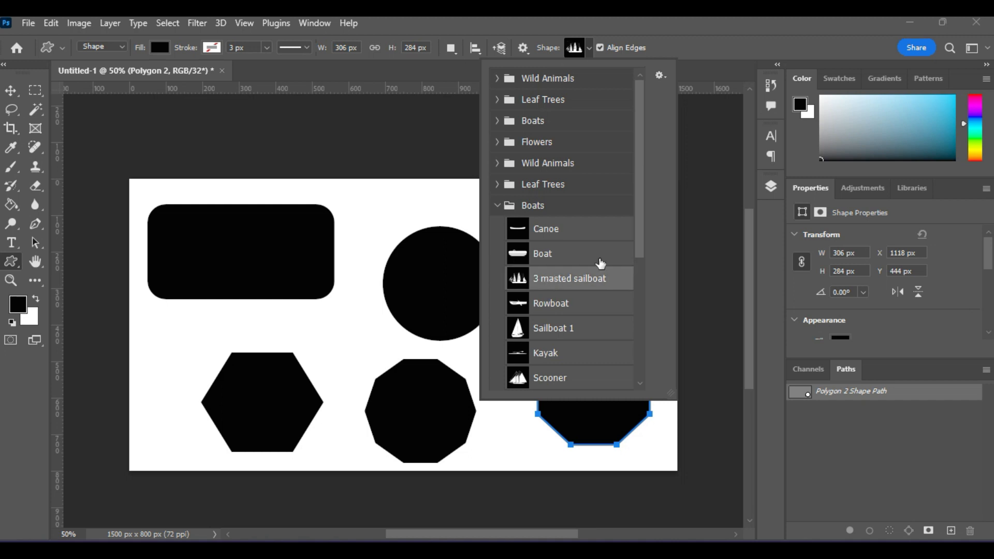
pyautogui.click(10, 91)
# - Delete the rounded rectangle, circle, triangle and the polygons from the canvas
pyautogui.click(274, 267)
pyautogui.press('Delete')
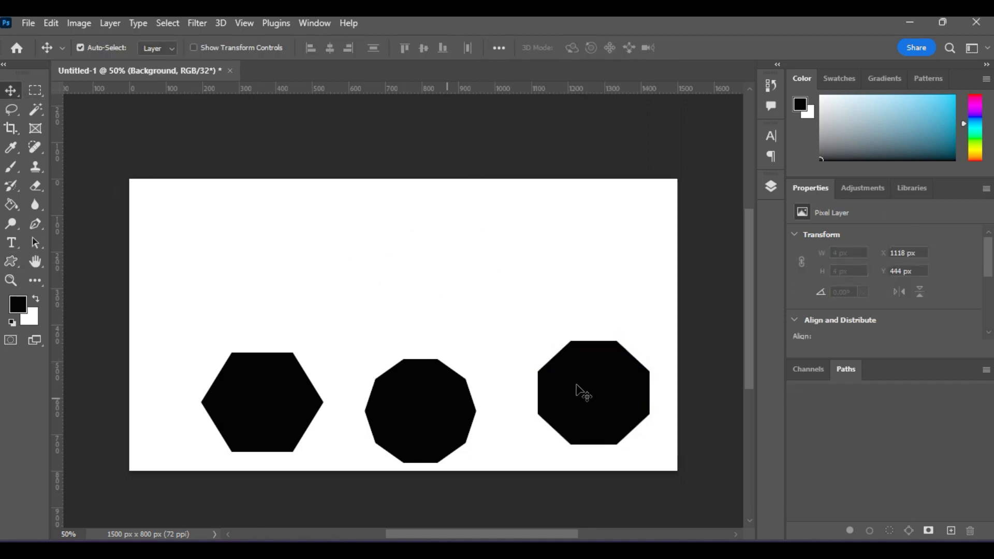
pyautogui.press('Delete')
pyautogui.press('Delete')
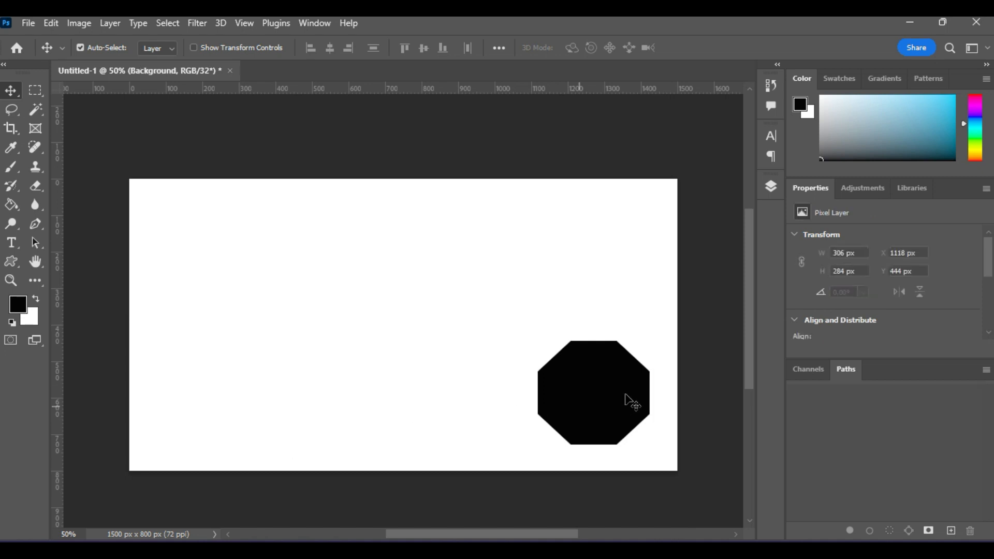
pyautogui.click(626, 400)
pyautogui.press('Delete')
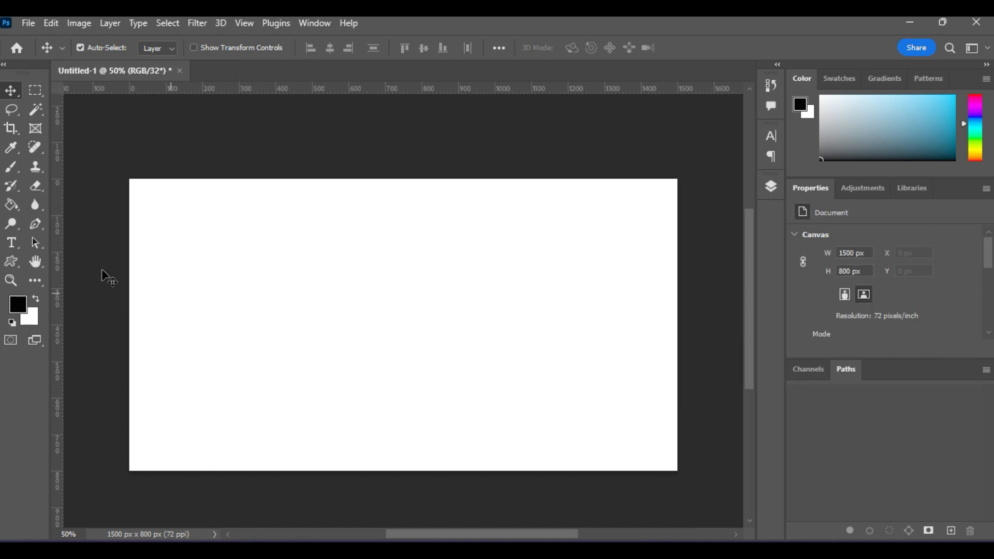
# - Draw the sailboat shape on the left of the canvas and move it higher
pyautogui.click(16, 265)
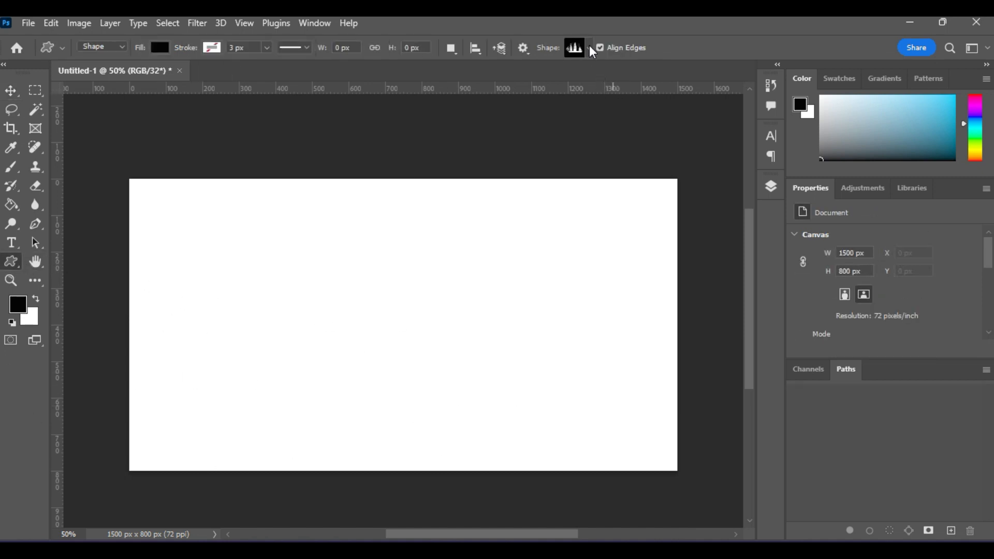
pyautogui.moveTo(181, 258); pyautogui.dragTo(440, 434)
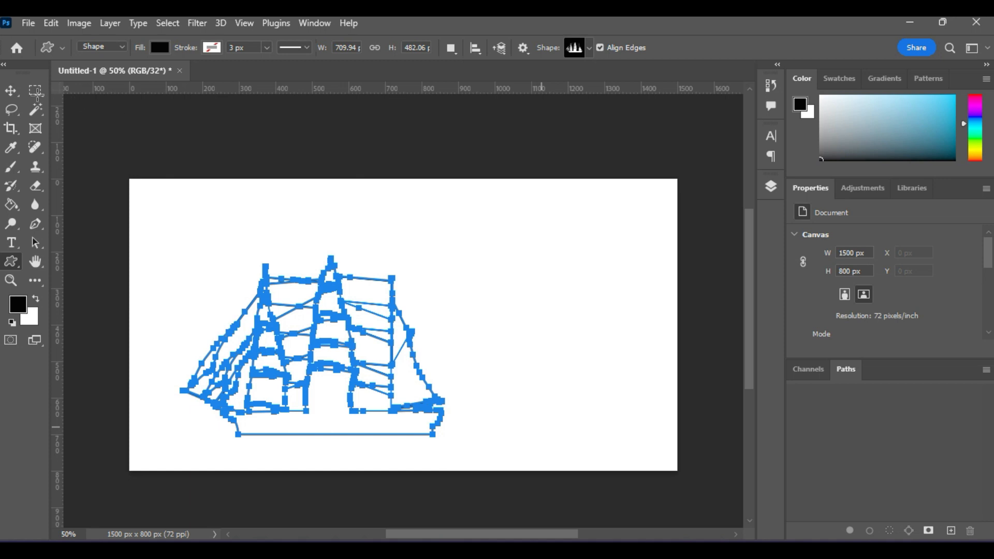
pyautogui.click(10, 90)
pyautogui.moveTo(342, 368); pyautogui.dragTo(347, 322)
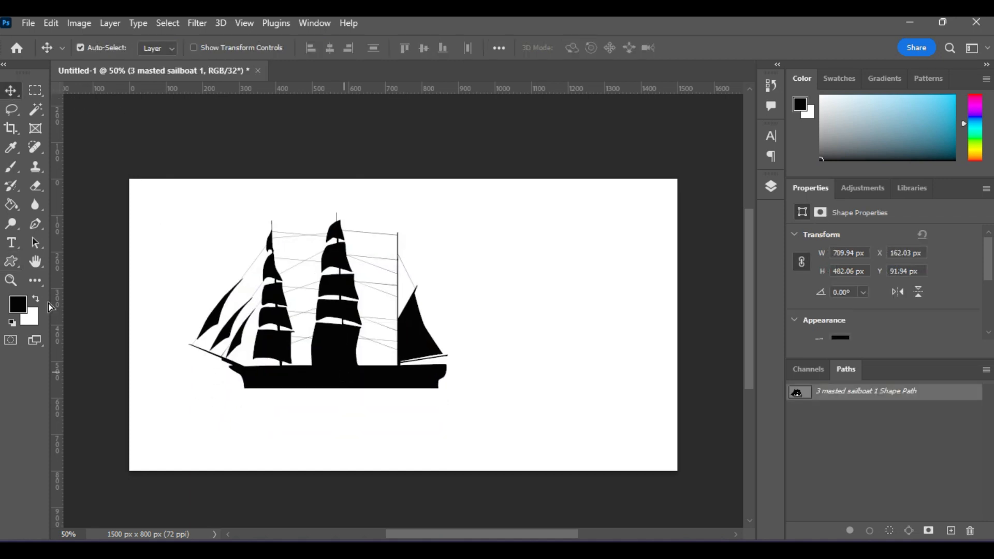
# - Change the sailboat's fill from black to yellow, then to cyan
pyautogui.click(10, 262)
pyautogui.click(160, 47)
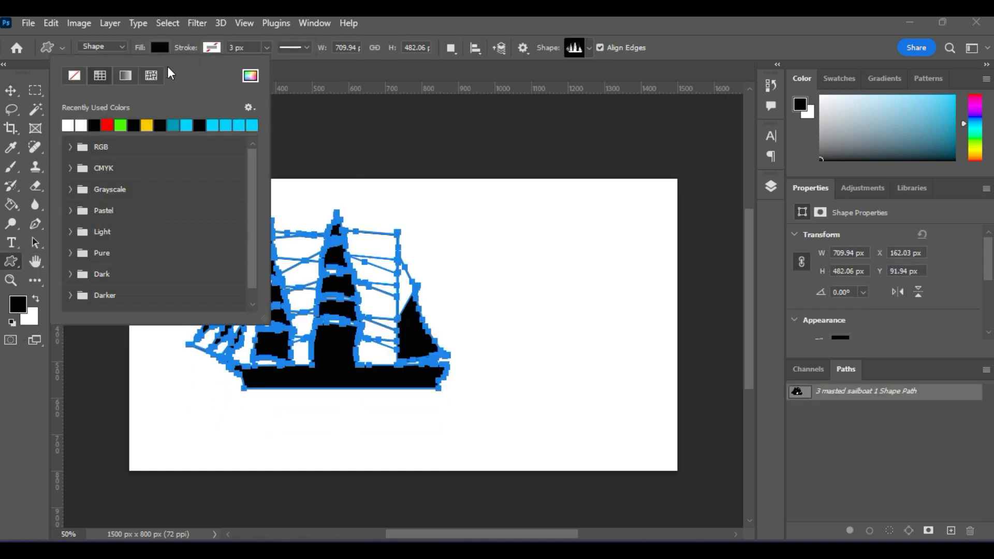
pyautogui.click(148, 125)
pyautogui.click(11, 91)
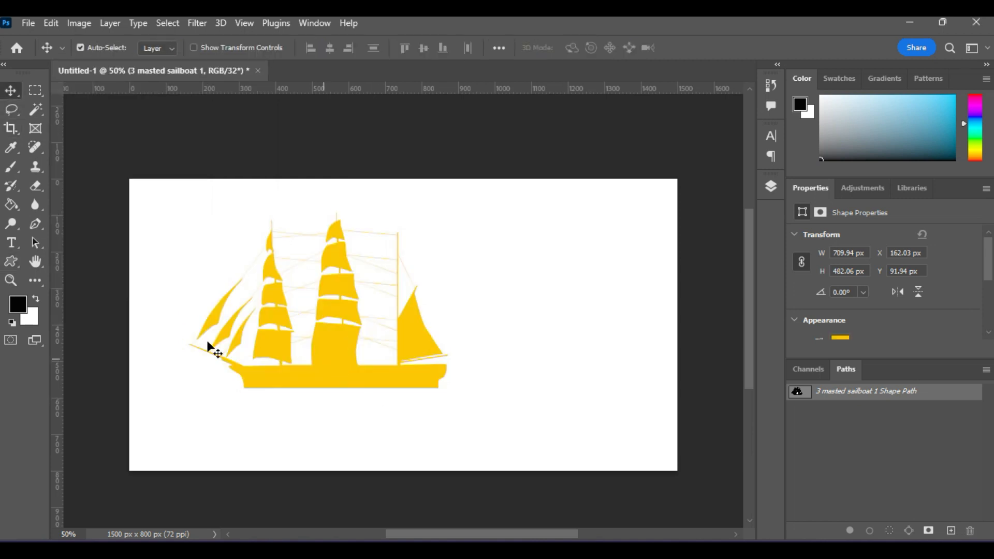
pyautogui.click(17, 260)
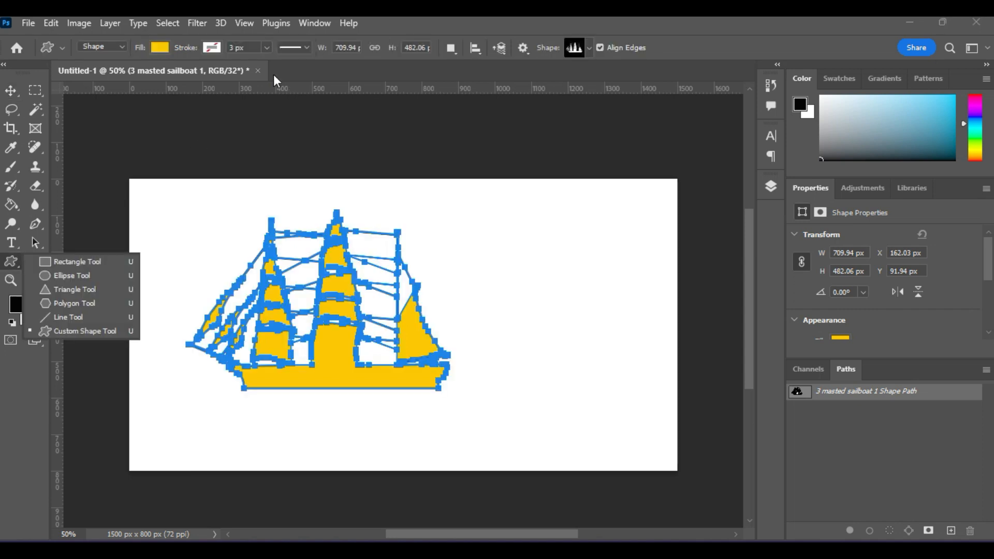
pyautogui.click(158, 48)
pyautogui.click(238, 125)
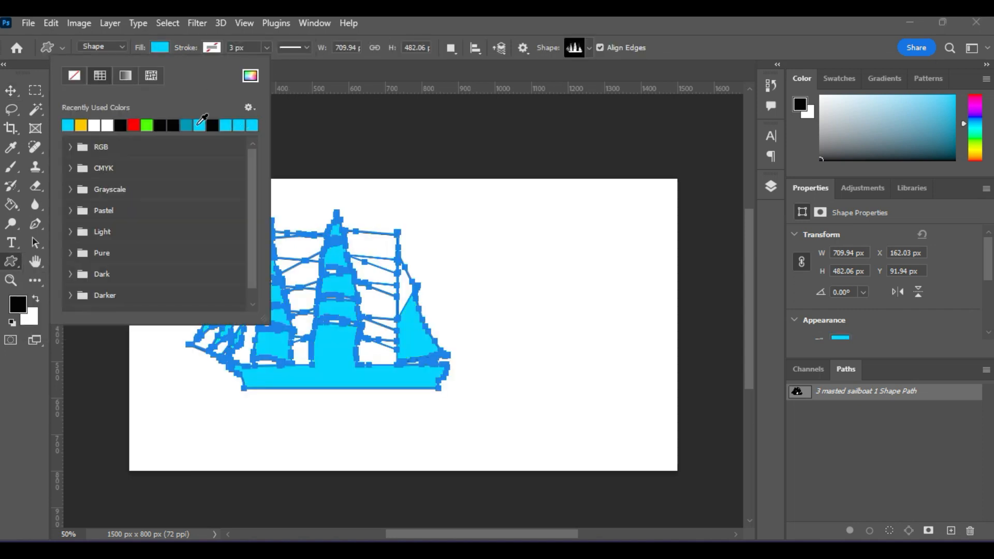
pyautogui.click(10, 90)
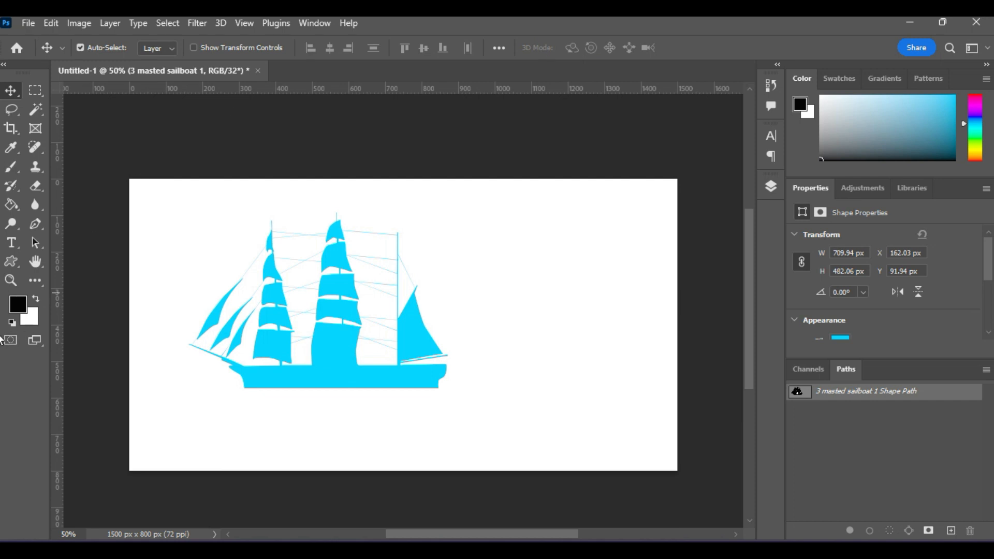
# - Pick Cedar Tree from the Leaf Trees group and draw it right of the ship
pyautogui.click(13, 262)
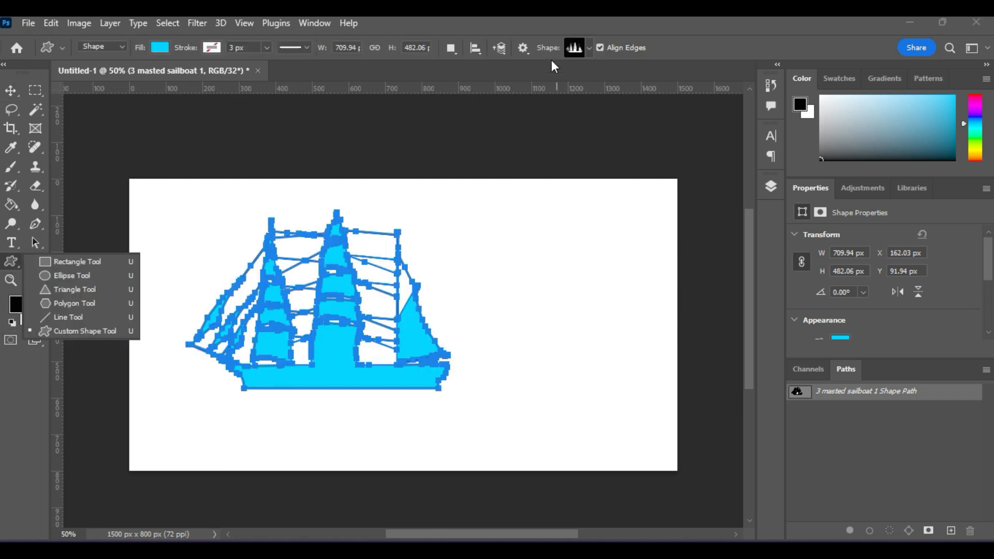
pyautogui.click(591, 48)
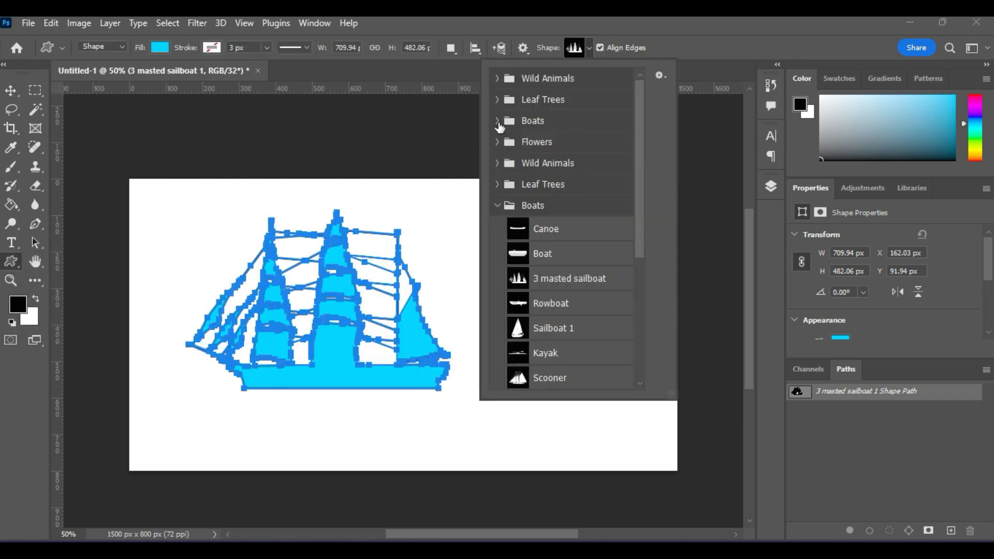
pyautogui.click(497, 101)
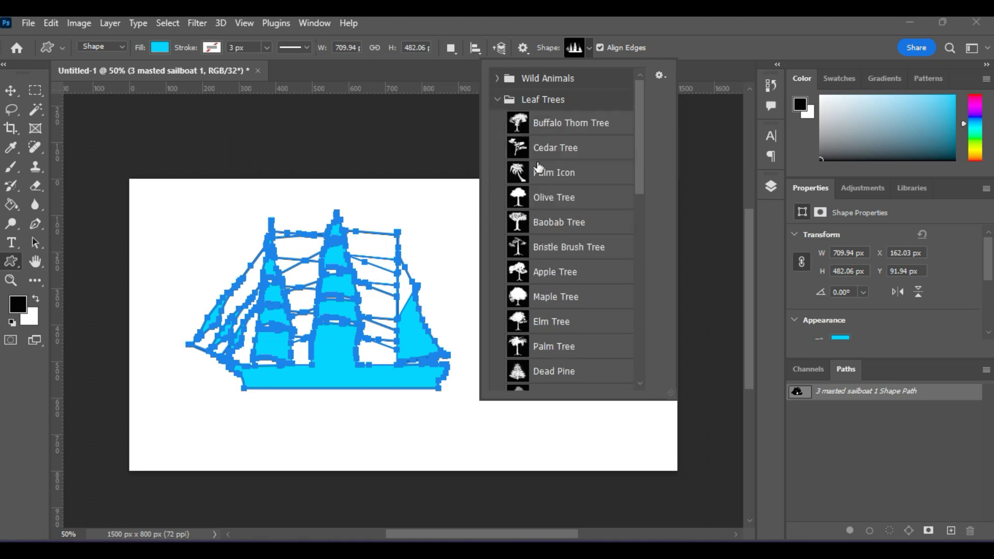
pyautogui.click(560, 145)
pyautogui.click(696, 45)
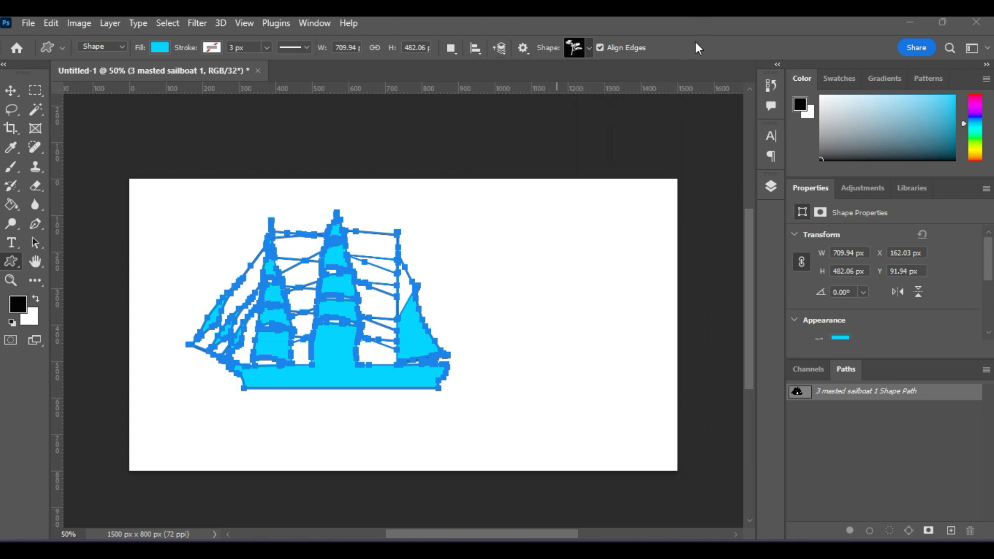
pyautogui.moveTo(494, 247); pyautogui.dragTo(648, 429)
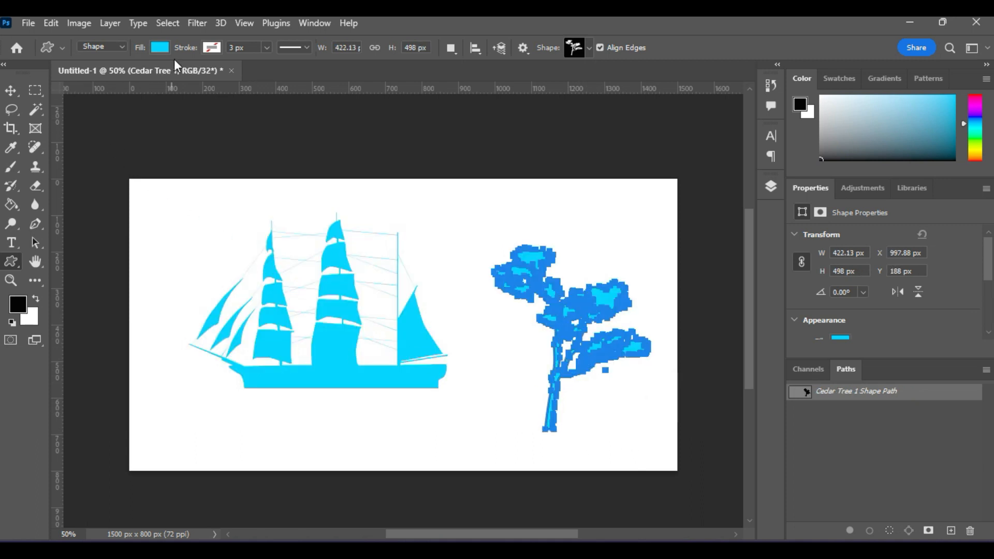
# - Fill the tree green, move it up-left, and move the ship lower and left
pyautogui.click(160, 47)
pyautogui.click(146, 125)
pyautogui.click(11, 90)
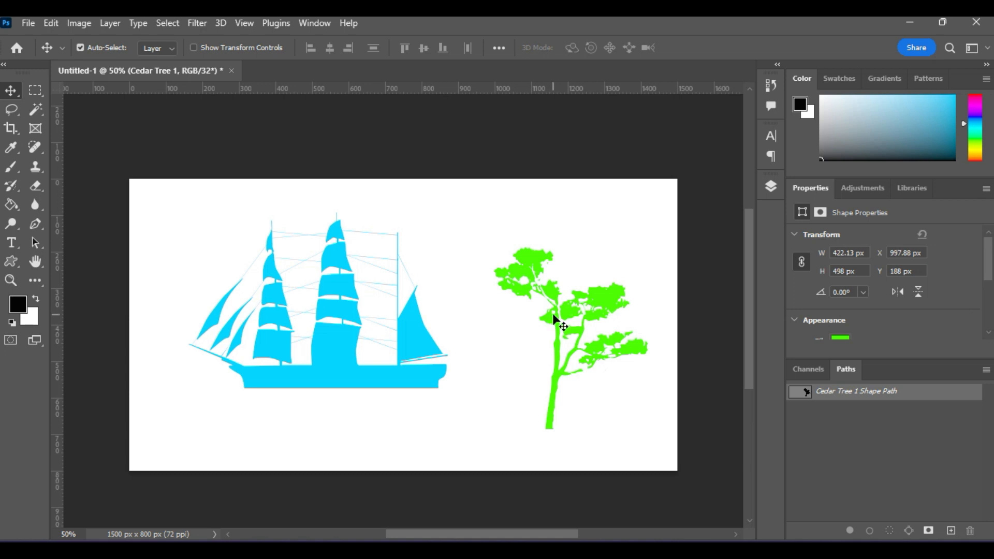
pyautogui.moveTo(555, 324); pyautogui.dragTo(528, 283)
pyautogui.moveTo(402, 372); pyautogui.dragTo(367, 412)
# - Nudge the tree down, then collapse the Leaf Trees and Boats groups in the Shape picker
pyautogui.moveTo(498, 227)
pyautogui.mouseDown()
pyautogui.moveTo(481, 252)
pyautogui.moveTo(501, 270)
pyautogui.moveTo(512, 252)
pyautogui.moveTo(494, 245)
pyautogui.moveTo(507, 240)
pyautogui.mouseUp()
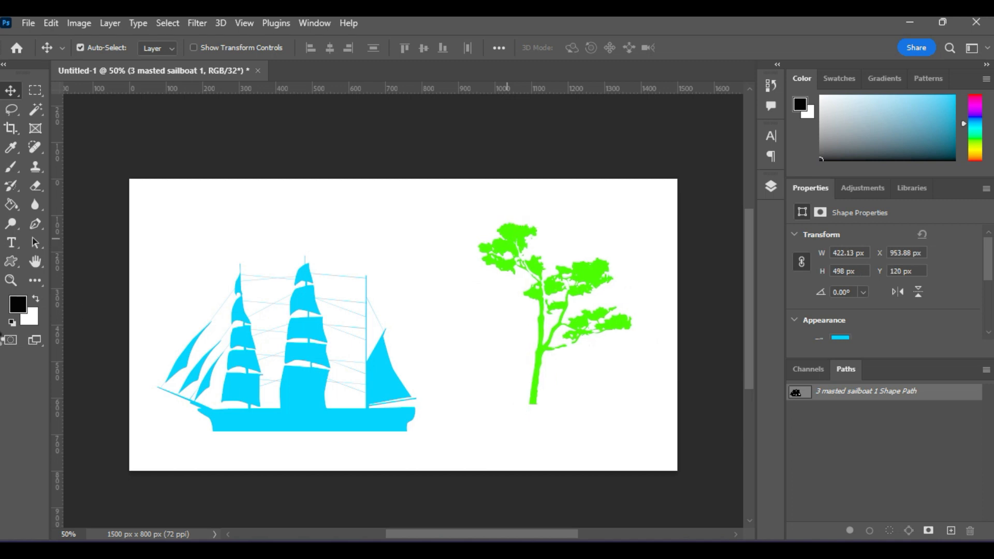
pyautogui.click(11, 262)
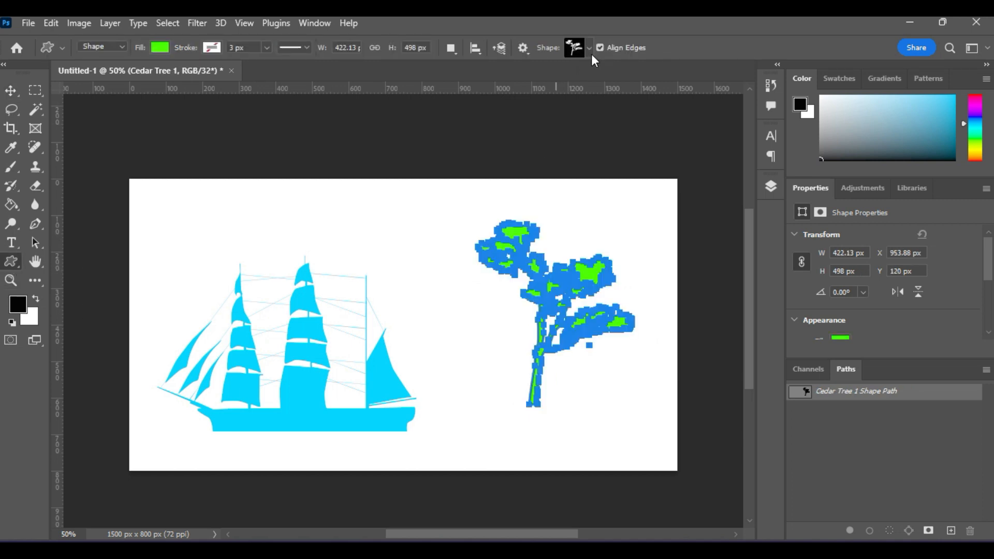
pyautogui.click(590, 52)
pyautogui.click(497, 100)
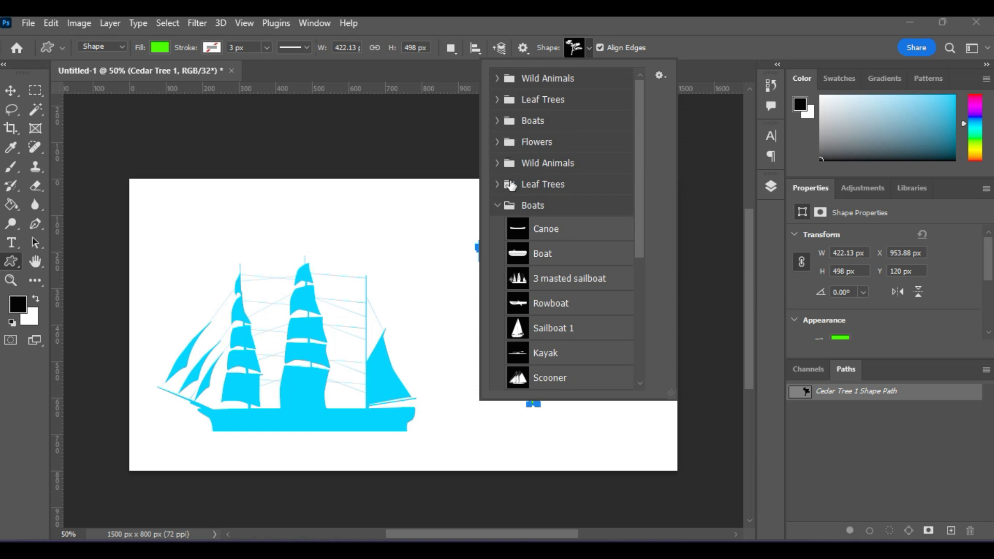
pyautogui.click(496, 184)
pyautogui.click(496, 184)
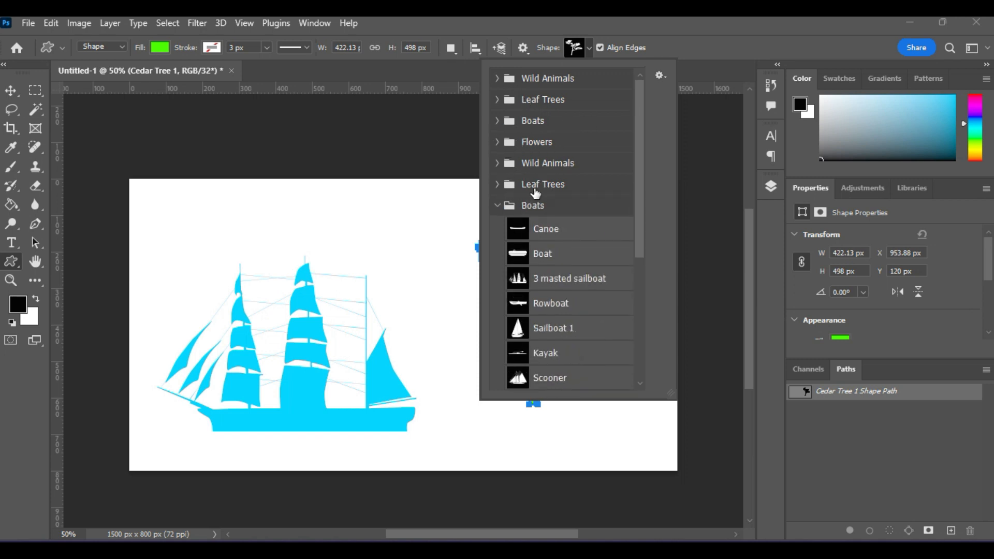
pyautogui.click(498, 203)
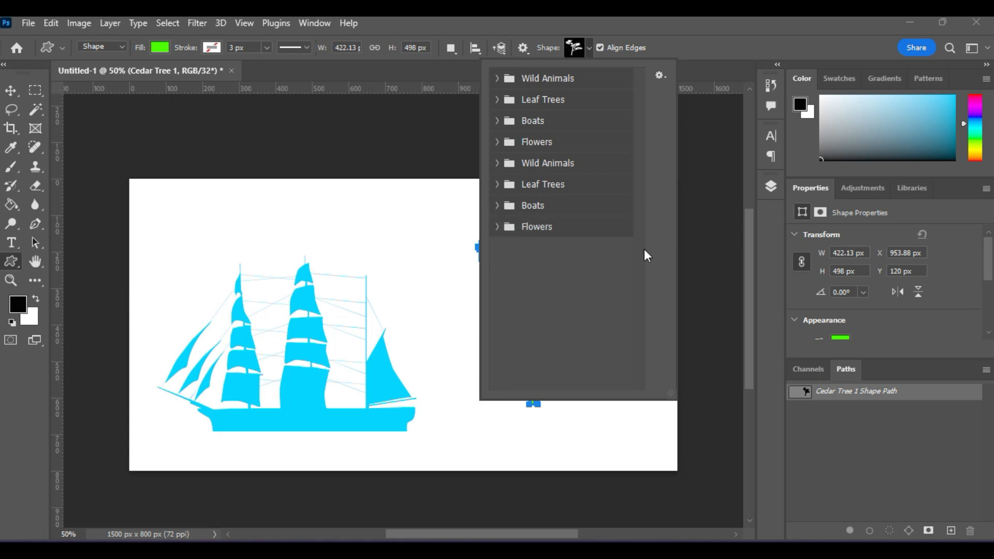
pyautogui.click(10, 91)
# - Delete the sailboat layer and then the cedar tree layer
pyautogui.click(293, 413)
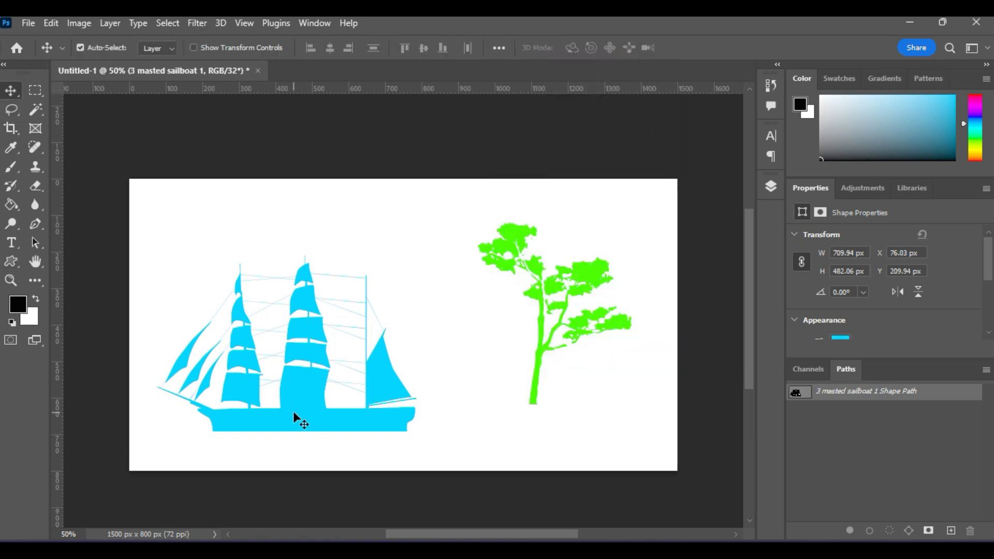
pyautogui.press('Delete')
pyautogui.click(516, 231)
pyautogui.press('Delete')
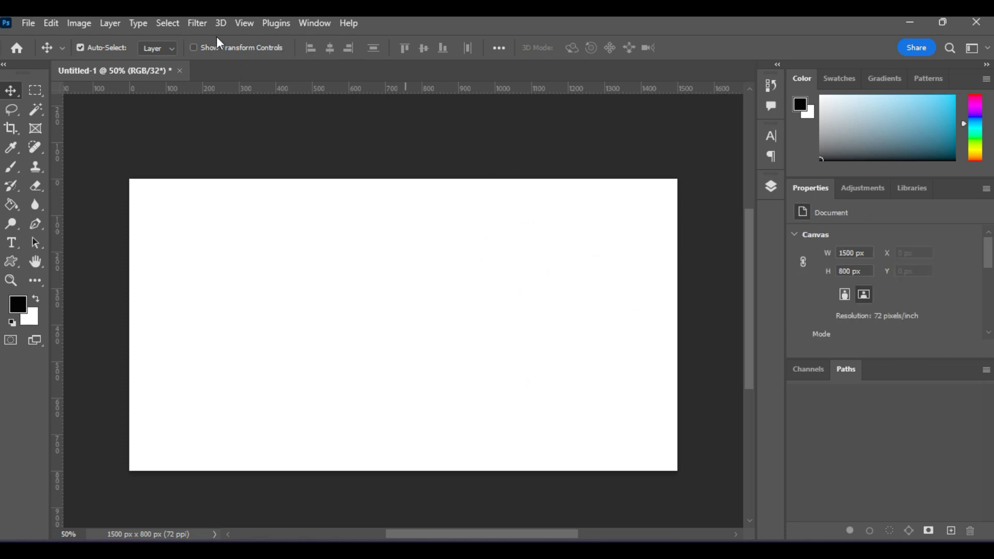
# - Show Window > Shapes, load Legacy Shapes and More from its panel menu, then close the panel
pyautogui.click(305, 26)
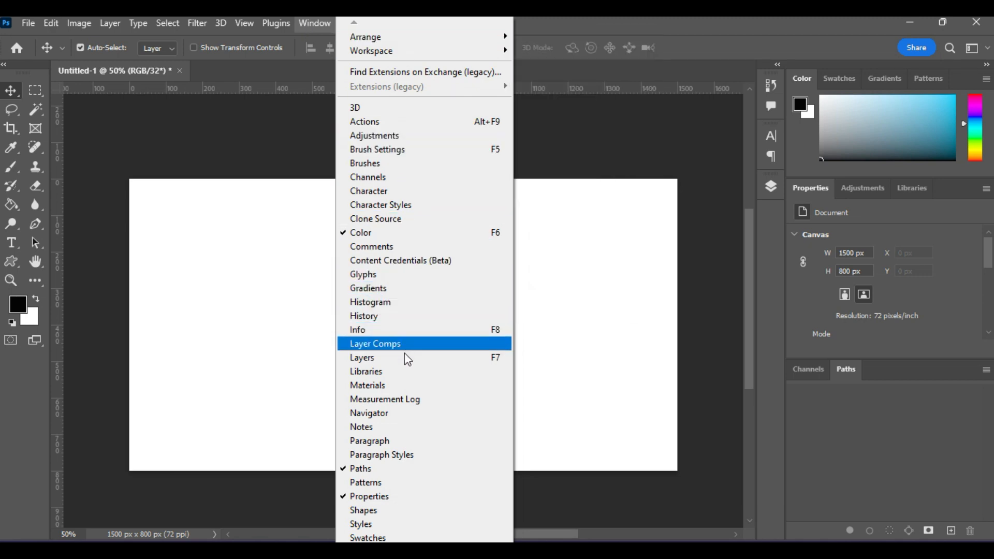
pyautogui.click(396, 512)
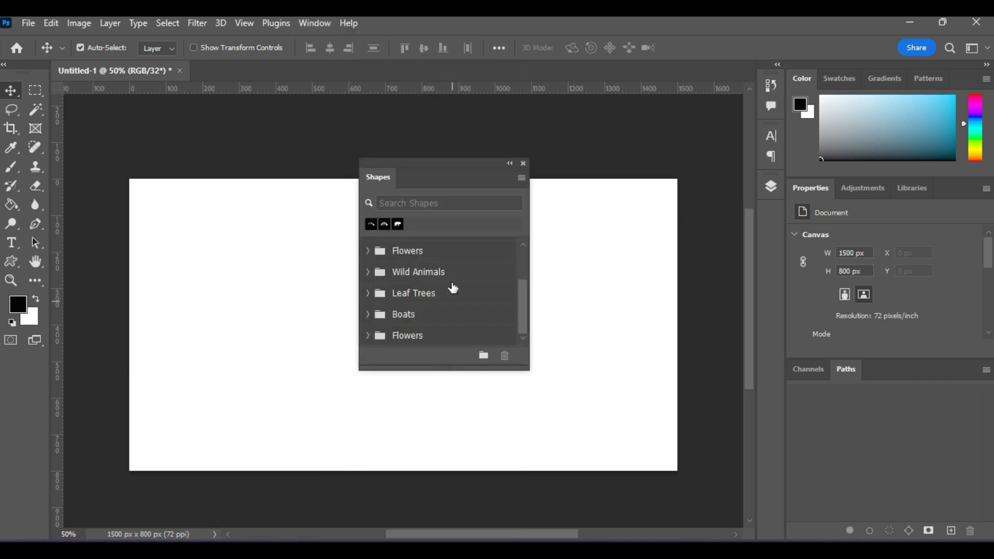
pyautogui.click(522, 179)
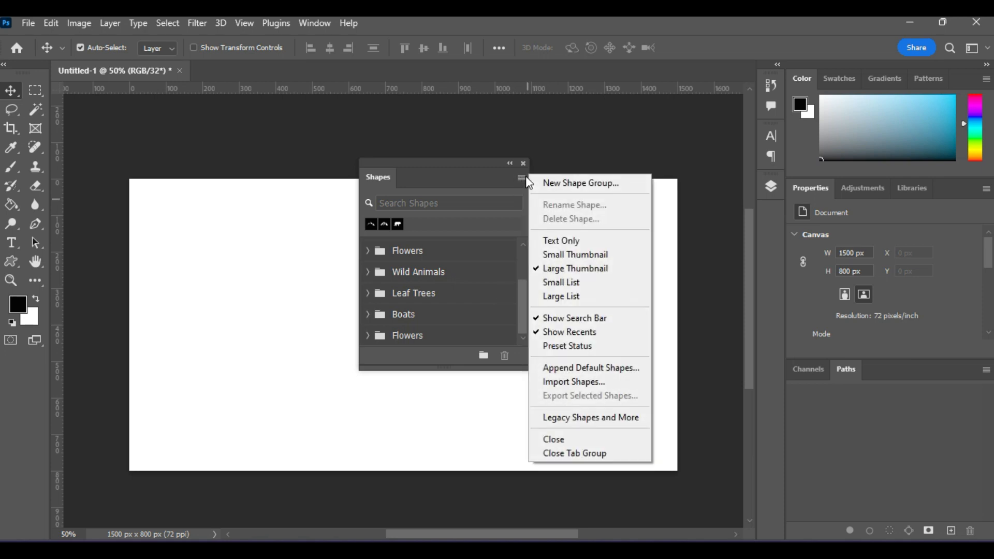
pyautogui.click(523, 179)
pyautogui.click(523, 179)
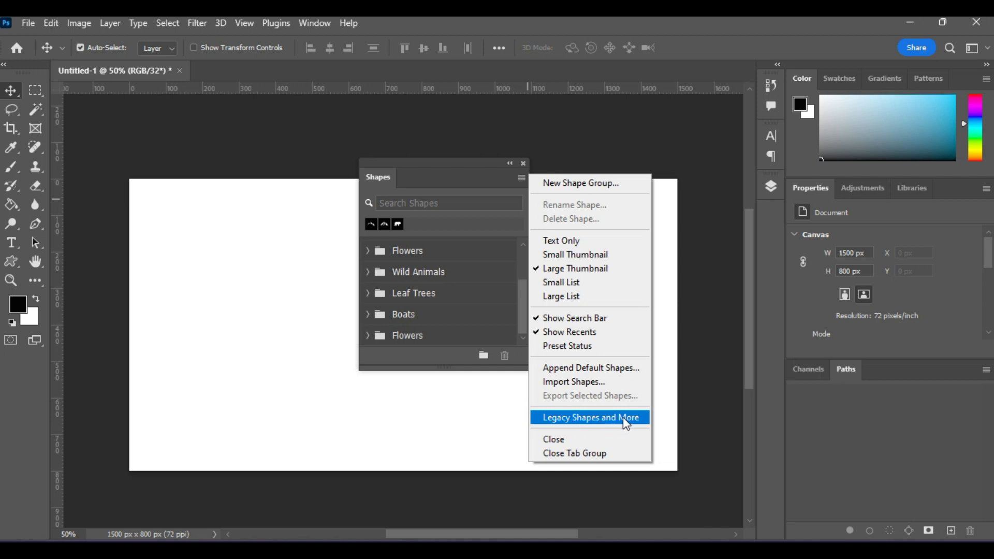
pyautogui.click(606, 423)
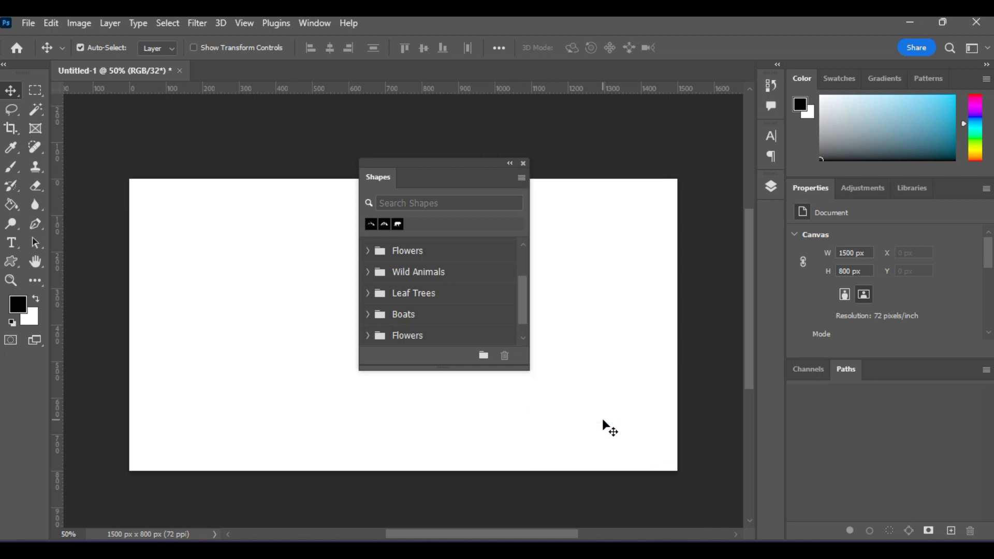
pyautogui.moveTo(524, 304); pyautogui.dragTo(525, 318)
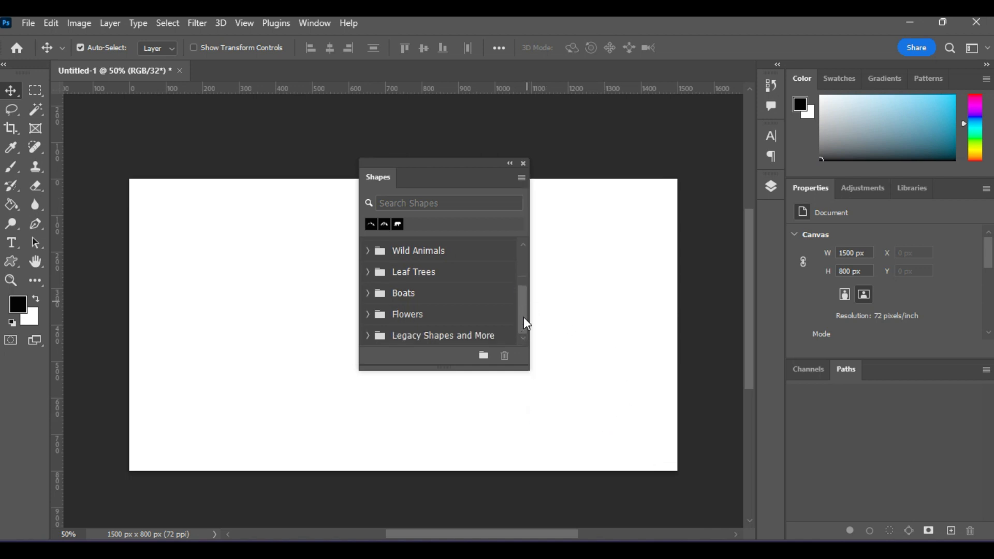
pyautogui.click(524, 164)
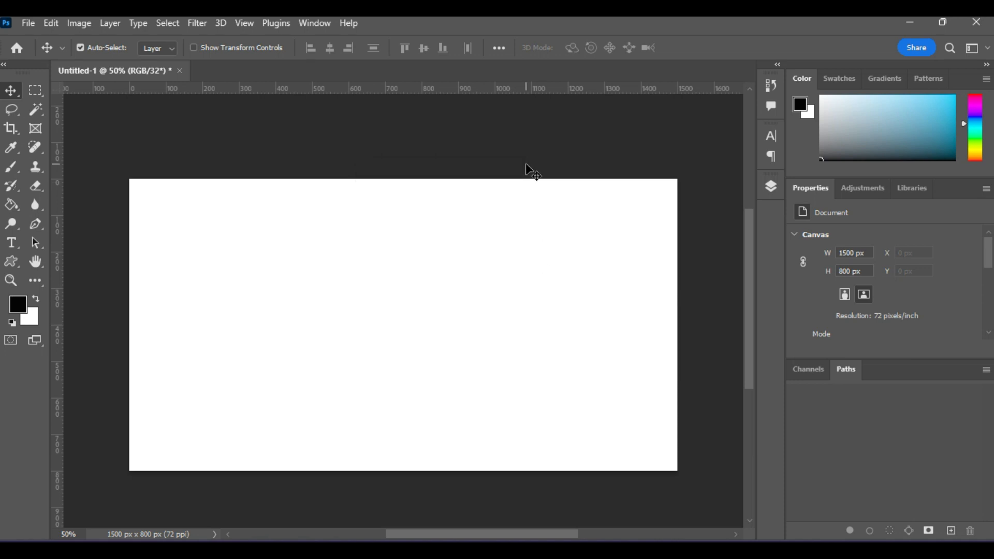
# - Open the Custom Shape picker and expand Legacy Shapes and More and its legacy default shapes set
pyautogui.click(12, 268)
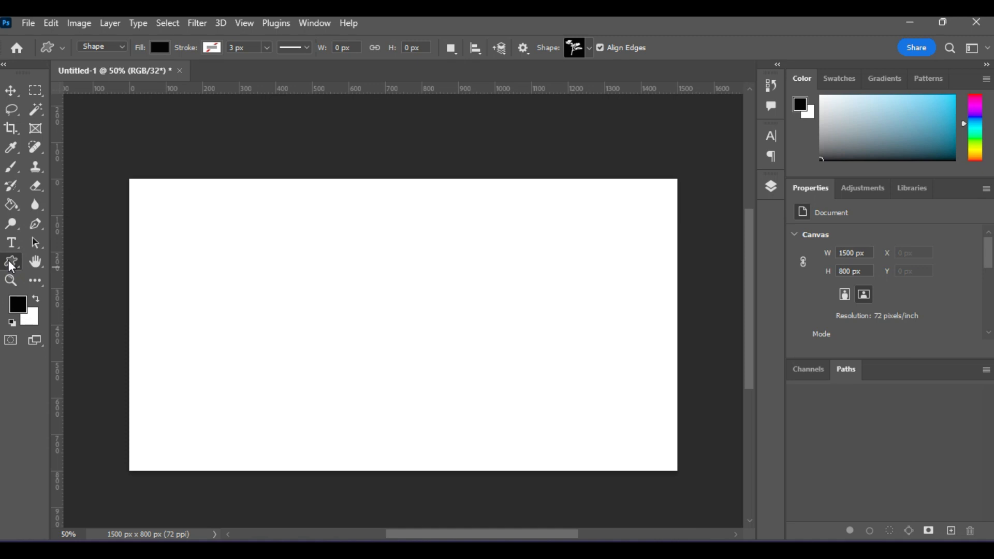
pyautogui.click(582, 54)
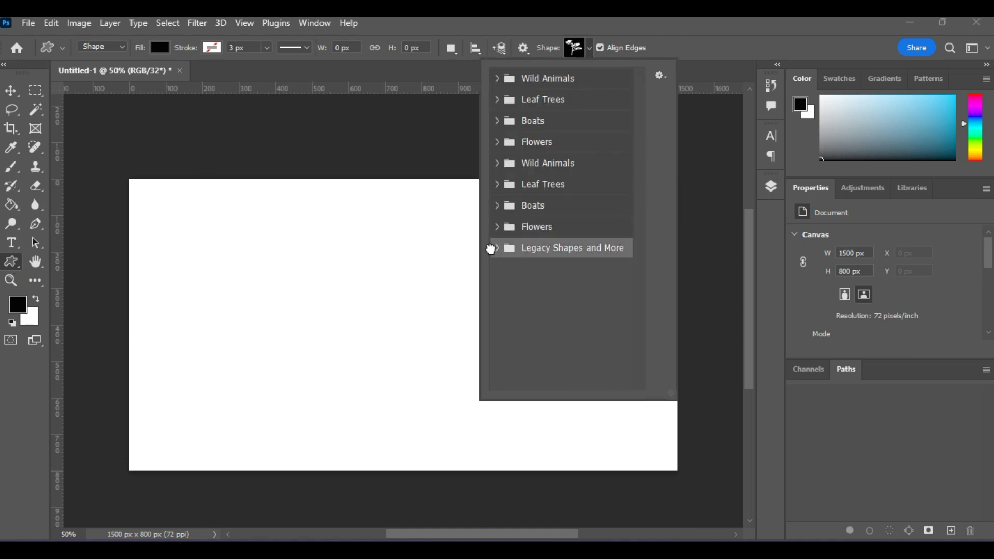
pyautogui.click(496, 249)
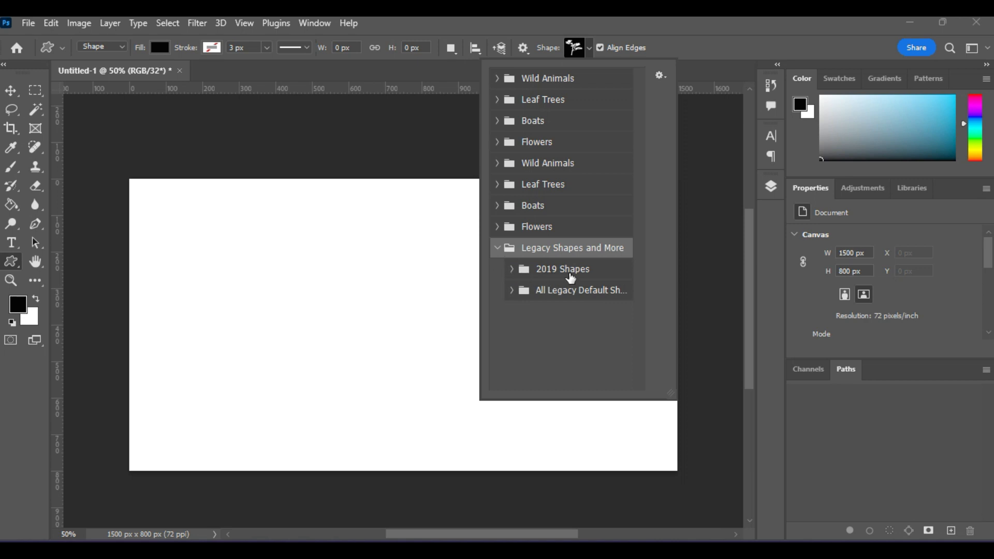
pyautogui.click(511, 270)
pyautogui.click(511, 271)
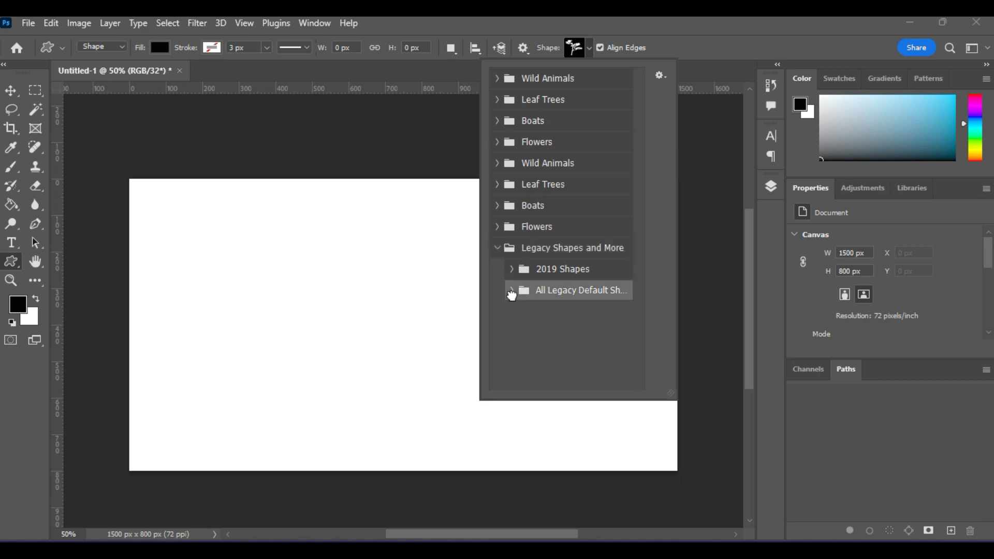
pyautogui.click(511, 291)
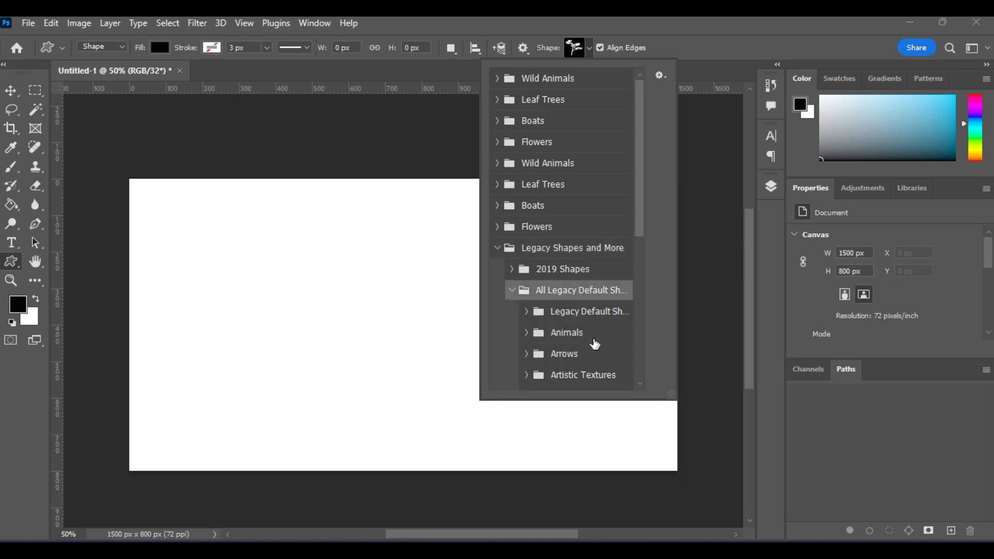
# - Browse the legacy Arrows shapes, then collapse Arrows and the legacy default shapes set
pyautogui.scroll(-2, 594, 343)
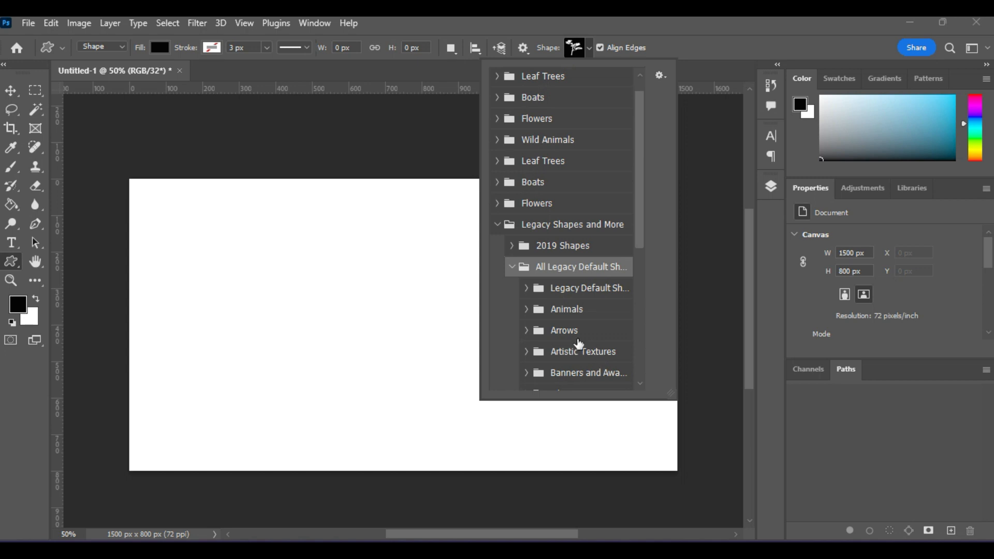
pyautogui.click(527, 332)
pyautogui.scroll(-2, 588, 345)
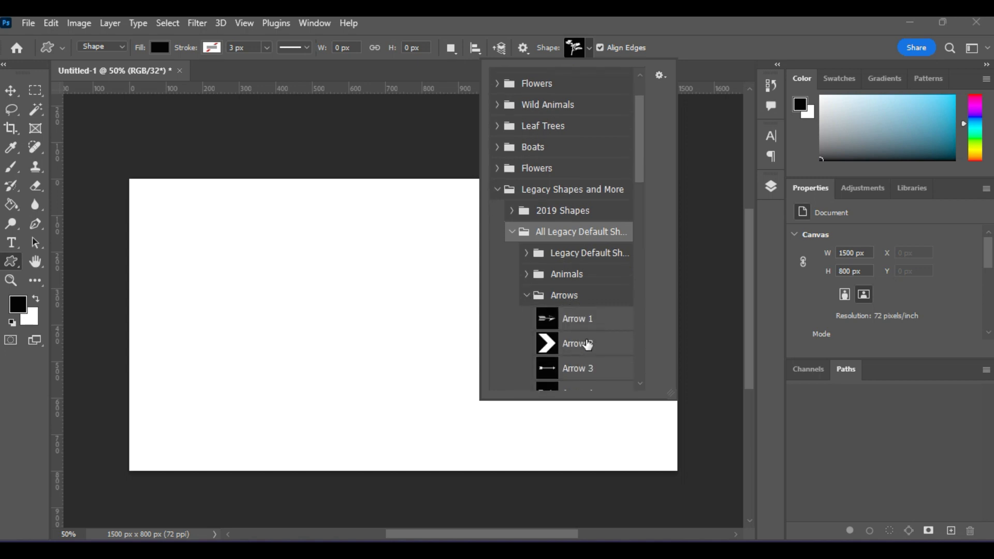
pyautogui.scroll(-10, 590, 345)
pyautogui.scroll(7, 599, 325)
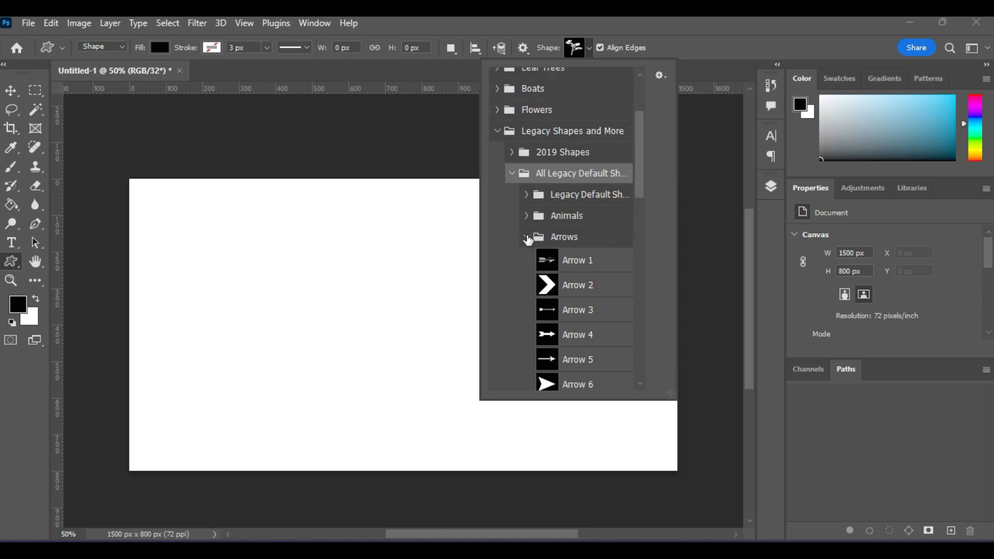
pyautogui.click(528, 238)
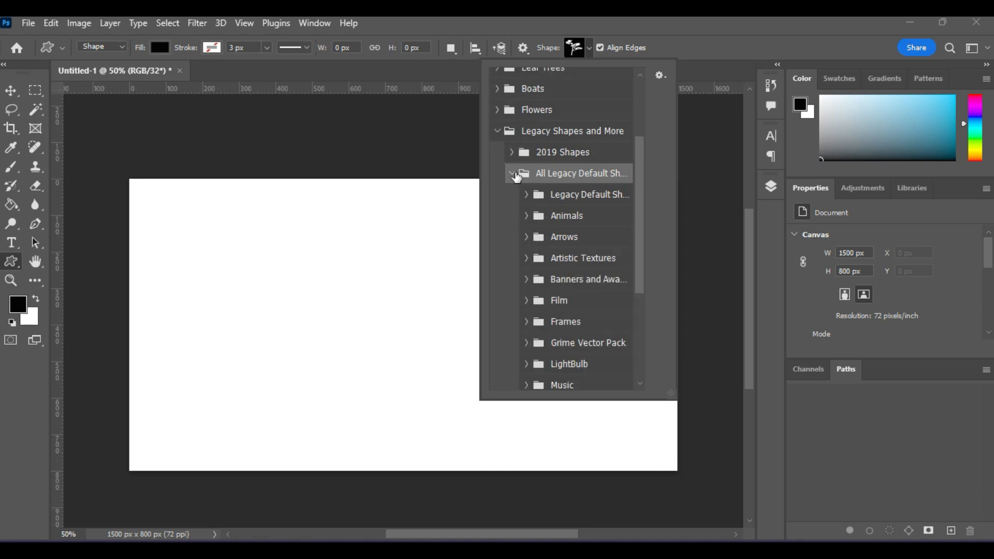
pyautogui.click(513, 173)
# - Pick Smile from 2019 Shapes > Emoticons and draw it about 276 x 270 px at the left
pyautogui.click(510, 270)
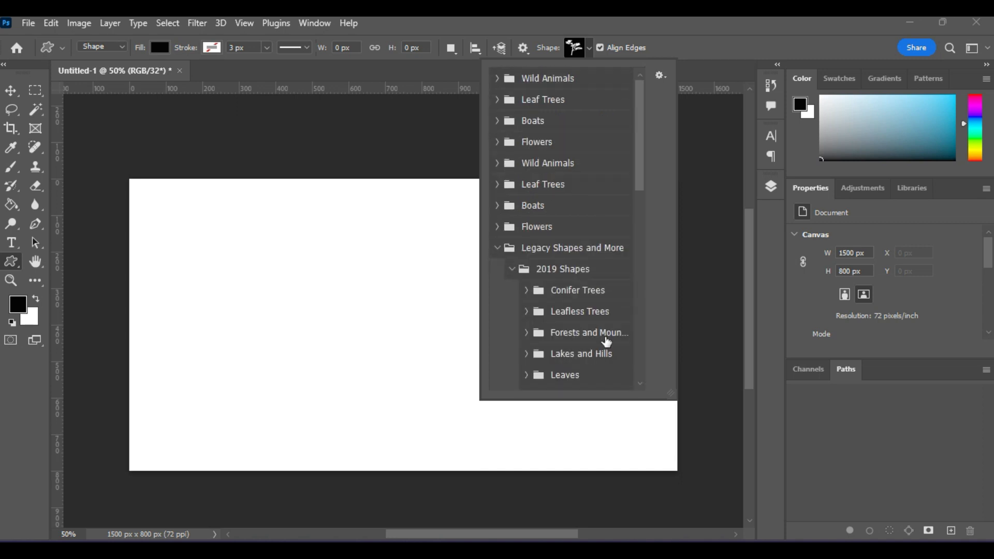
pyautogui.scroll(-3, 603, 311)
pyautogui.scroll(-6, 596, 290)
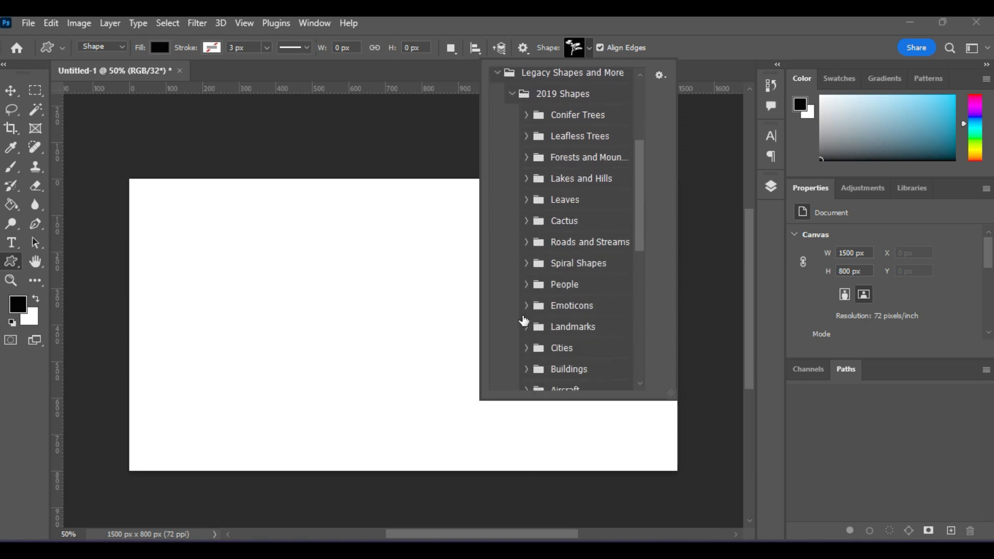
pyautogui.click(523, 310)
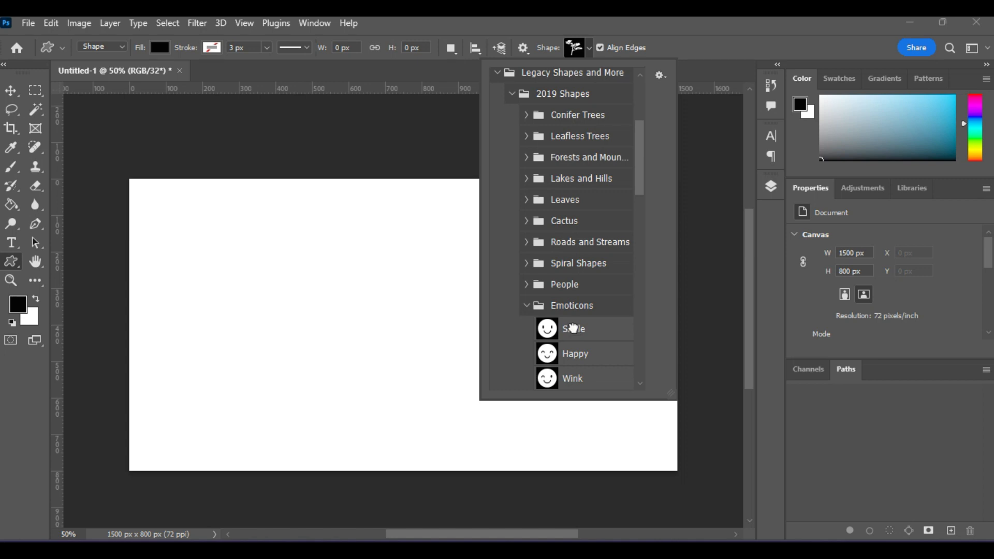
pyautogui.click(569, 330)
pyautogui.moveTo(180, 238); pyautogui.dragTo(281, 338)
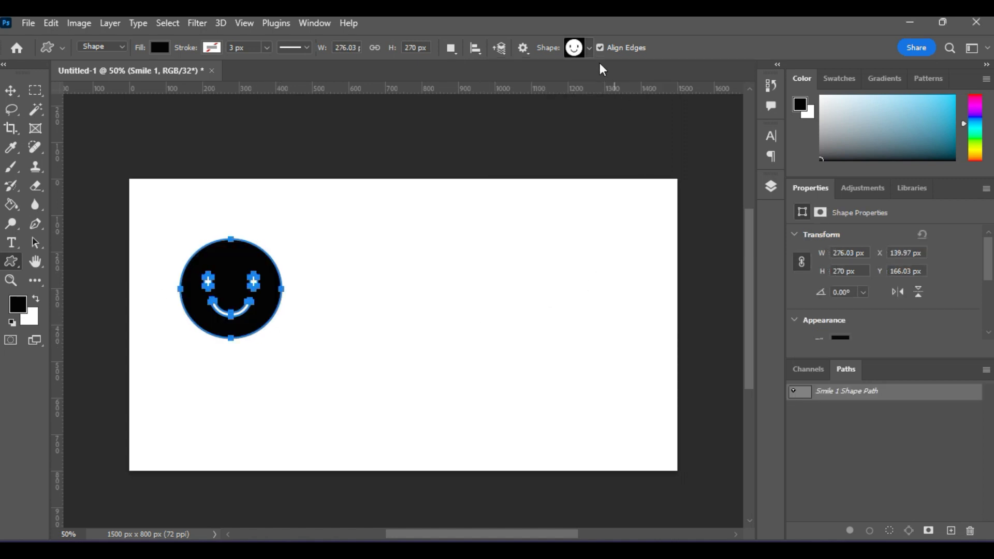
# - Pick Shape 284 from the People set and draw the running girl right of the smiley
pyautogui.click(589, 49)
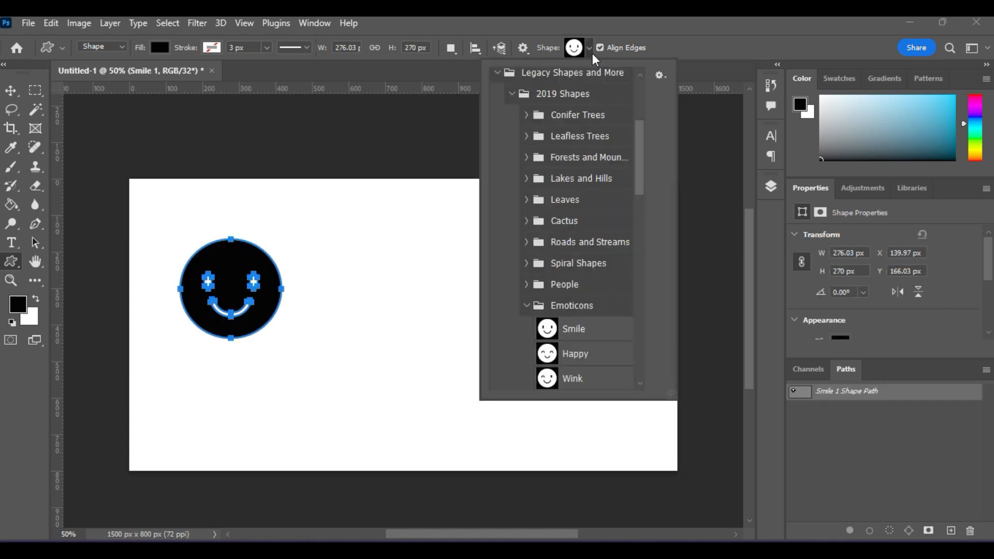
pyautogui.click(526, 286)
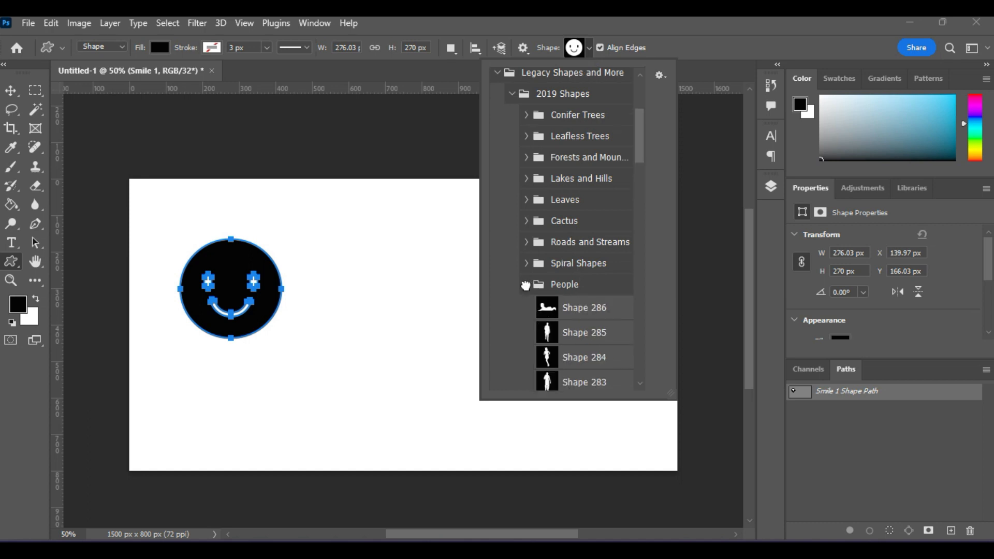
pyautogui.click(581, 336)
pyautogui.click(575, 356)
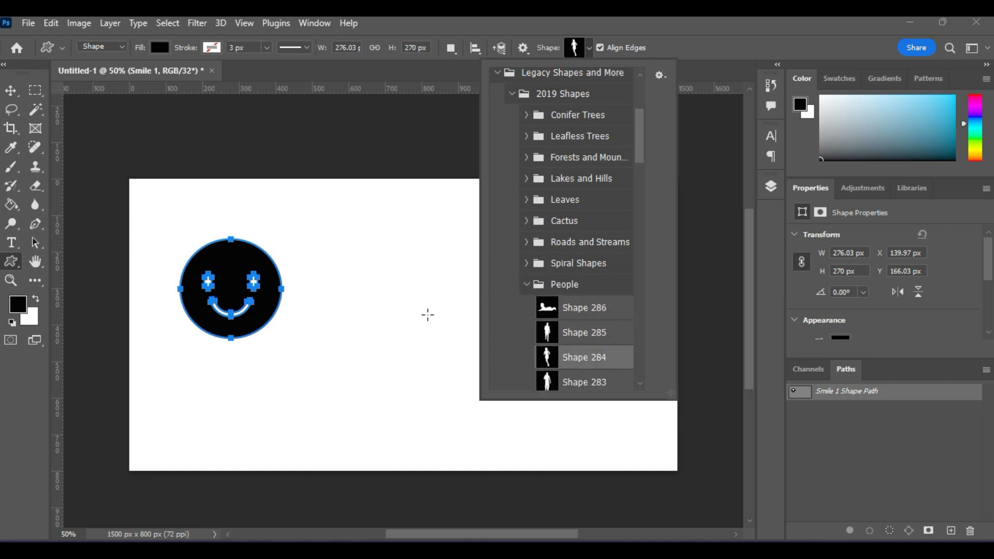
pyautogui.moveTo(358, 257); pyautogui.dragTo(458, 459)
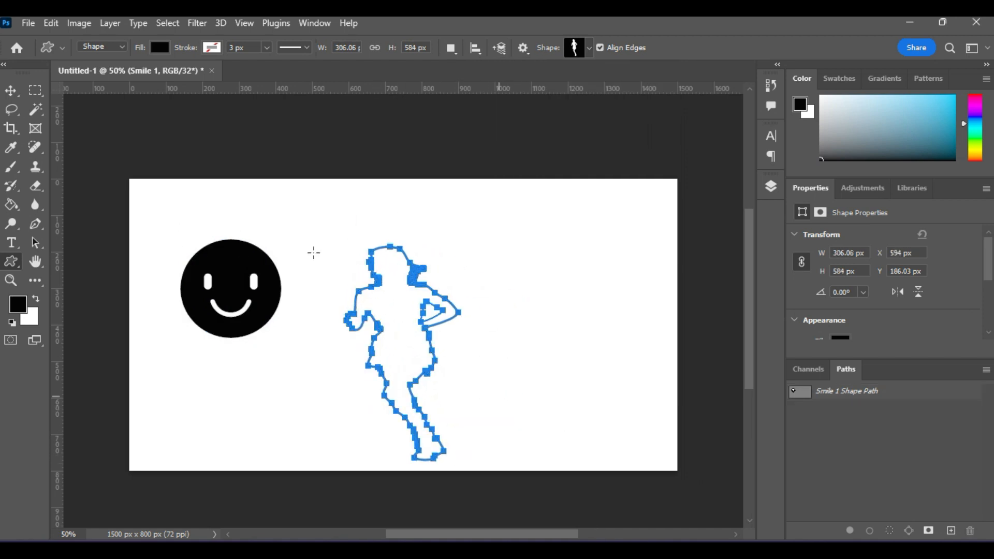
# - Fill the running girl red and move her higher on the canvas
pyautogui.click(160, 48)
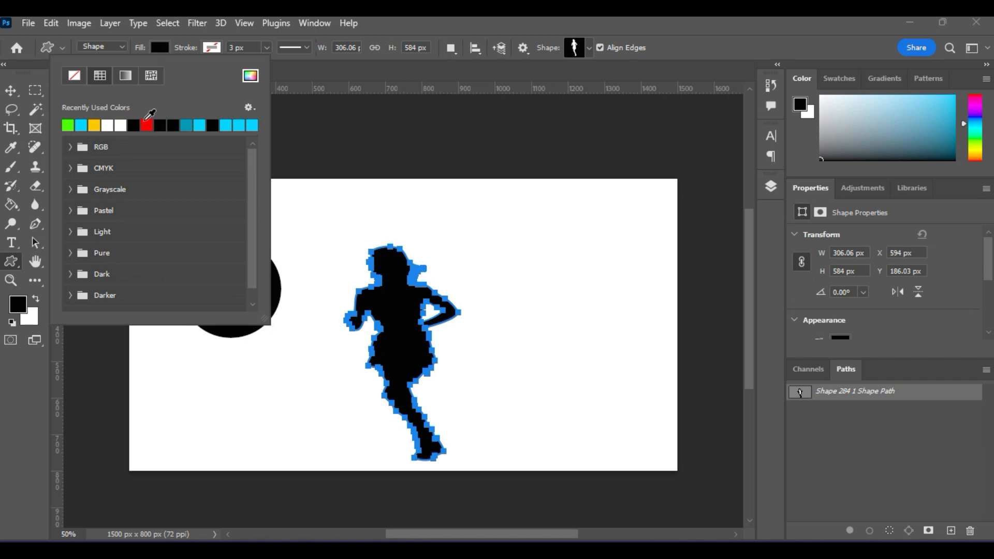
pyautogui.click(146, 125)
pyautogui.click(10, 90)
pyautogui.moveTo(401, 335); pyautogui.dragTo(402, 302)
pyautogui.click(14, 260)
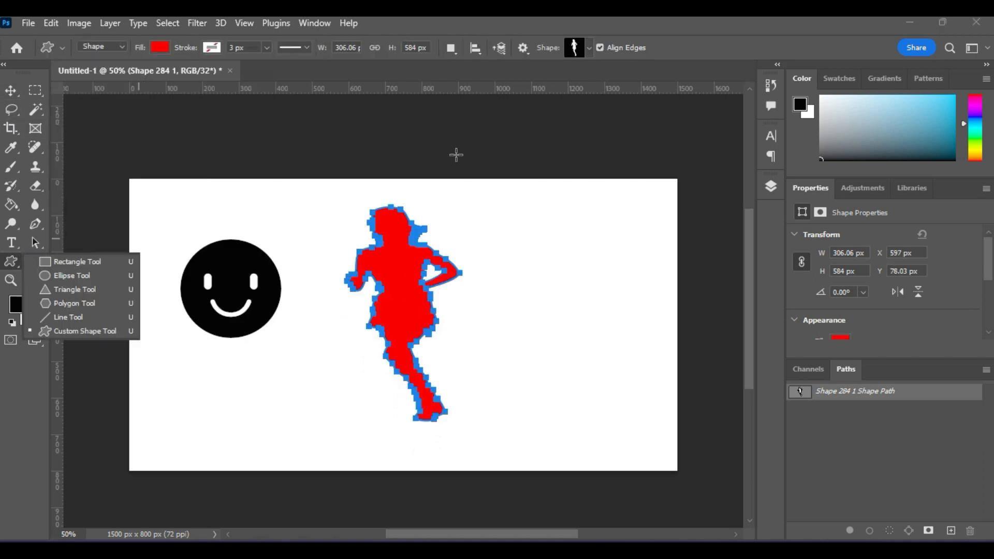
pyautogui.click(588, 47)
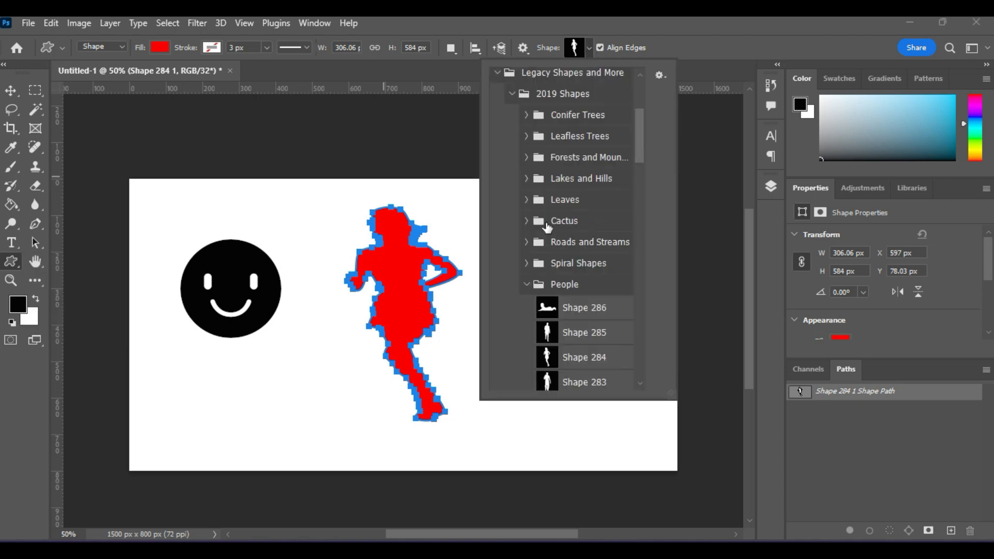
pyautogui.click(525, 179)
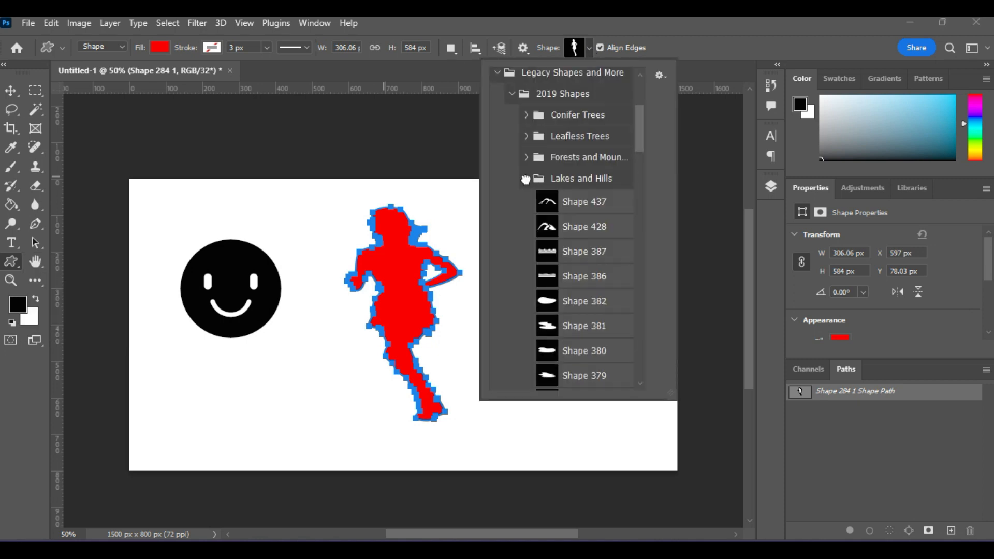
pyautogui.click(526, 178)
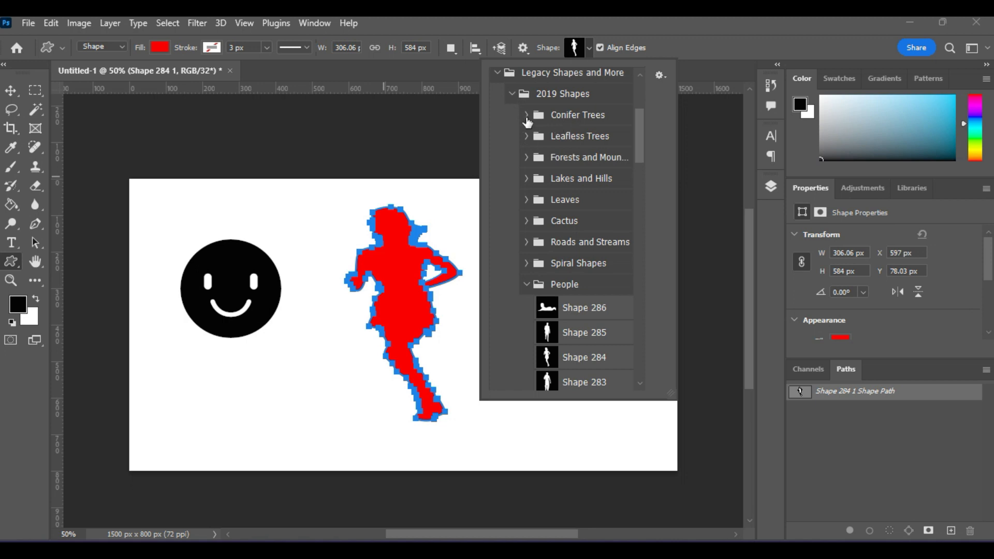
pyautogui.click(525, 116)
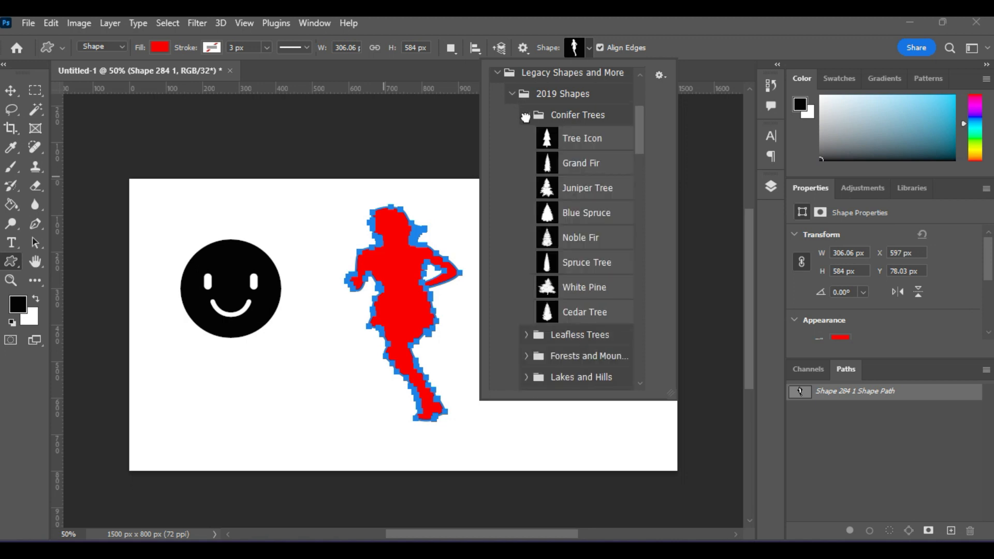
pyautogui.click(526, 116)
pyautogui.click(512, 94)
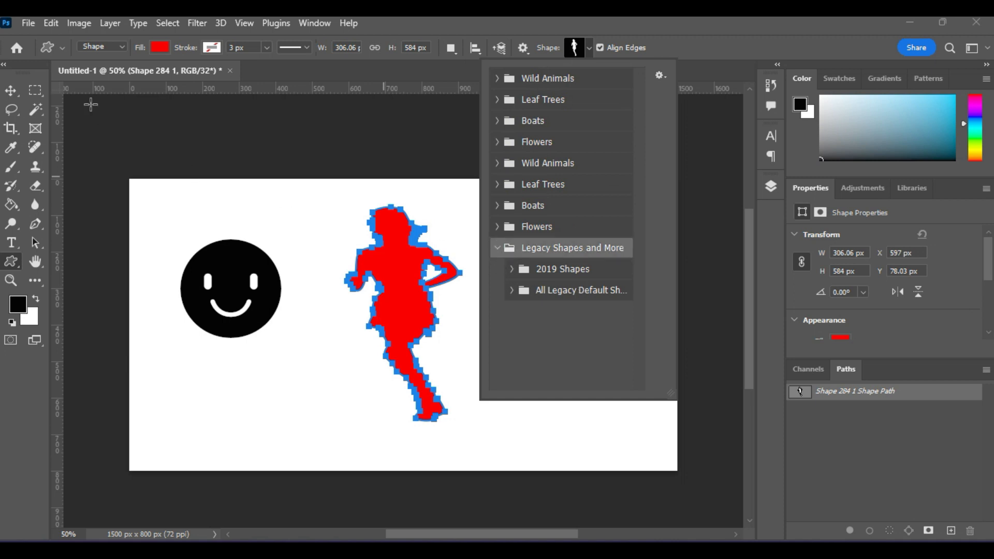
pyautogui.click(11, 91)
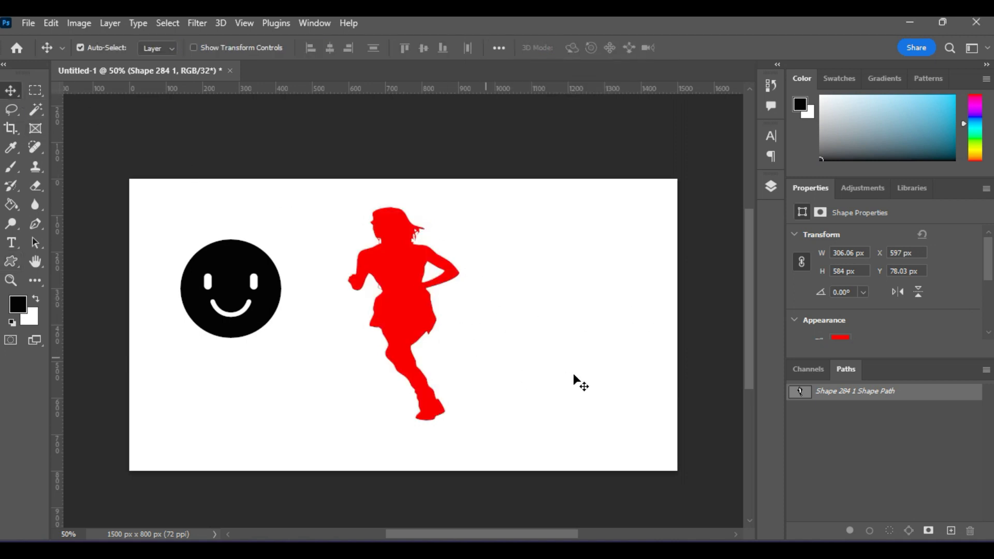